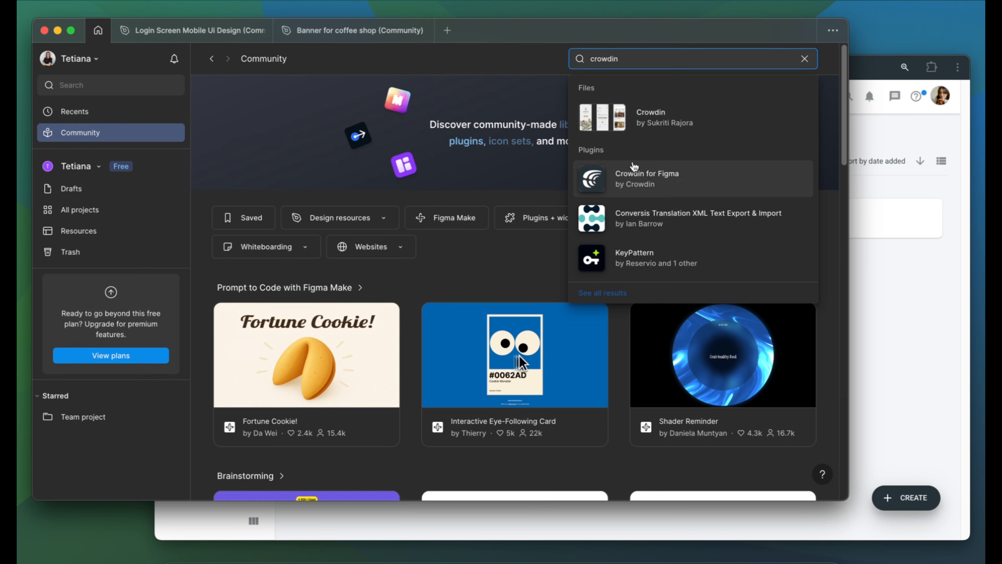
# Step: Open the Crowdin for Figma plugin page and launch the plugin in a new Figma file
pyautogui.click(606, 180)
pyautogui.click(264, 252)
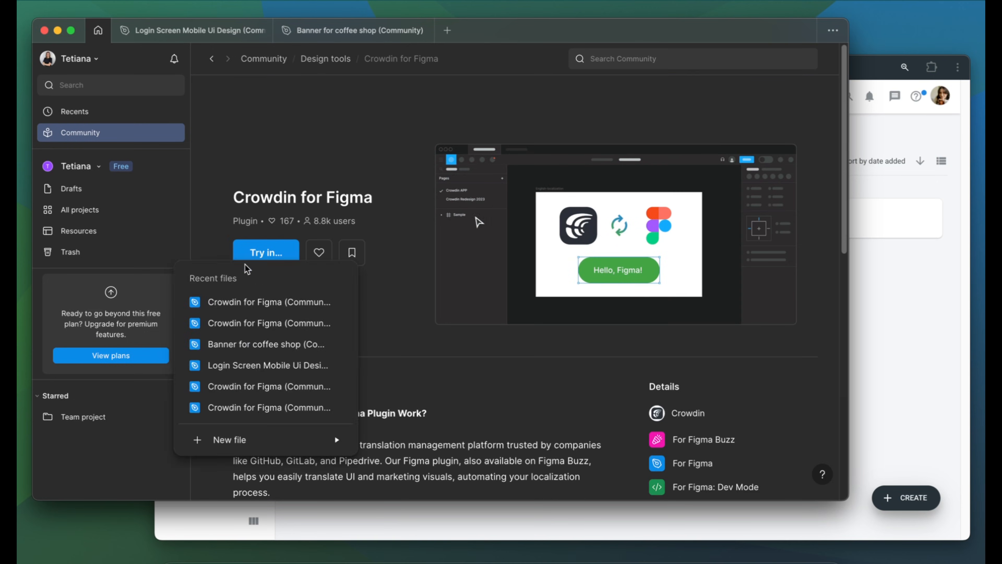
pyautogui.moveTo(257, 445)
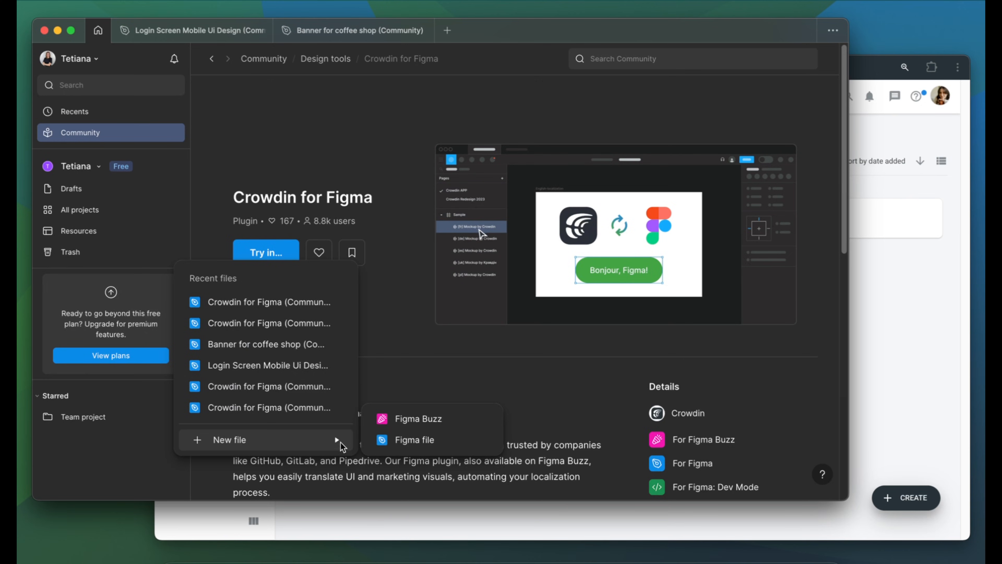
pyautogui.click(414, 450)
pyautogui.click(570, 439)
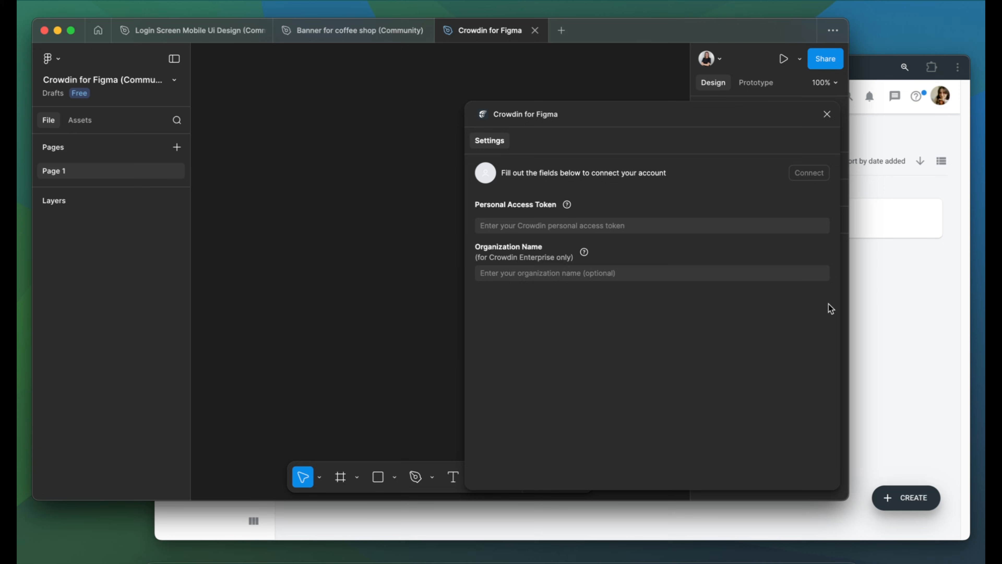
# Step: Switch to Crowdin Enterprise and open the access tokens section of the account settings
pyautogui.click(876, 295)
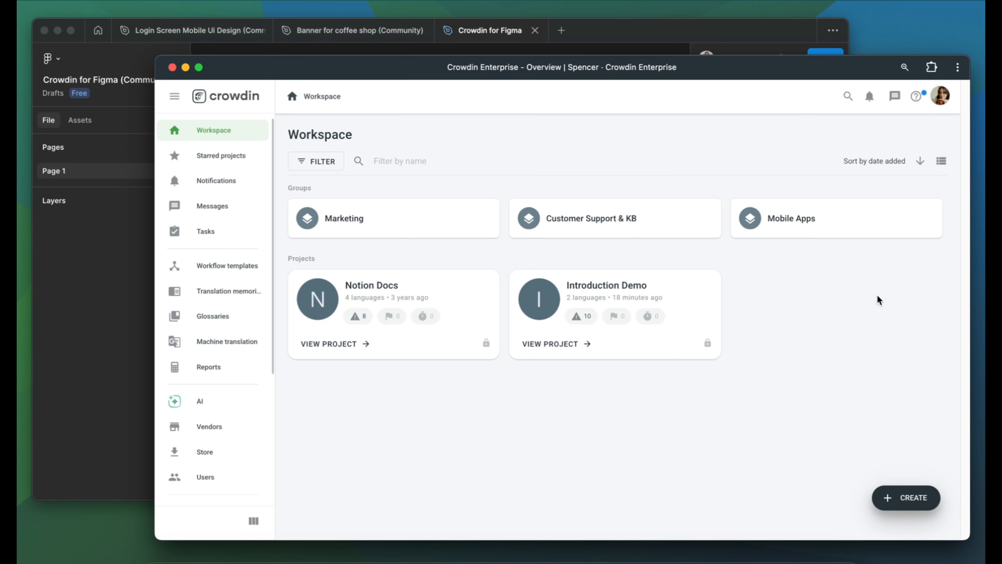
pyautogui.click(943, 94)
pyautogui.click(893, 197)
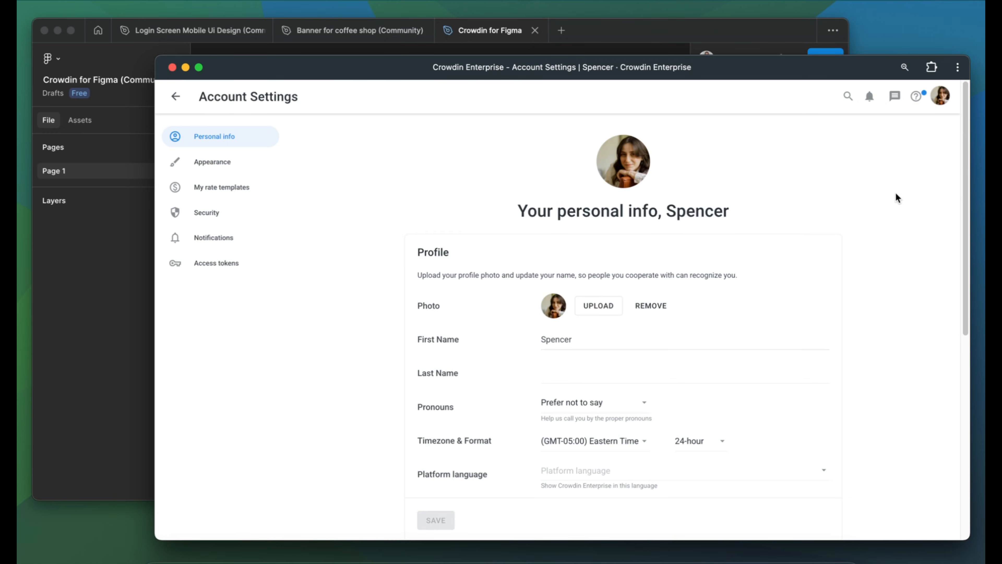
pyautogui.click(227, 260)
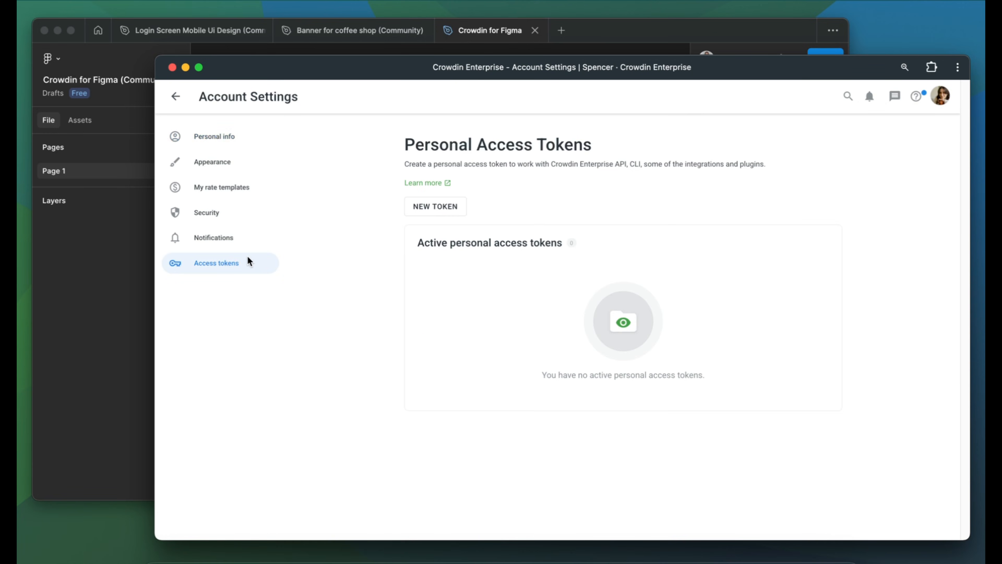
# Step: Create a personal access token named TEST with all scopes granted, and copy the generated token
pyautogui.click(428, 209)
pyautogui.click(426, 203)
pyautogui.write('TEST')
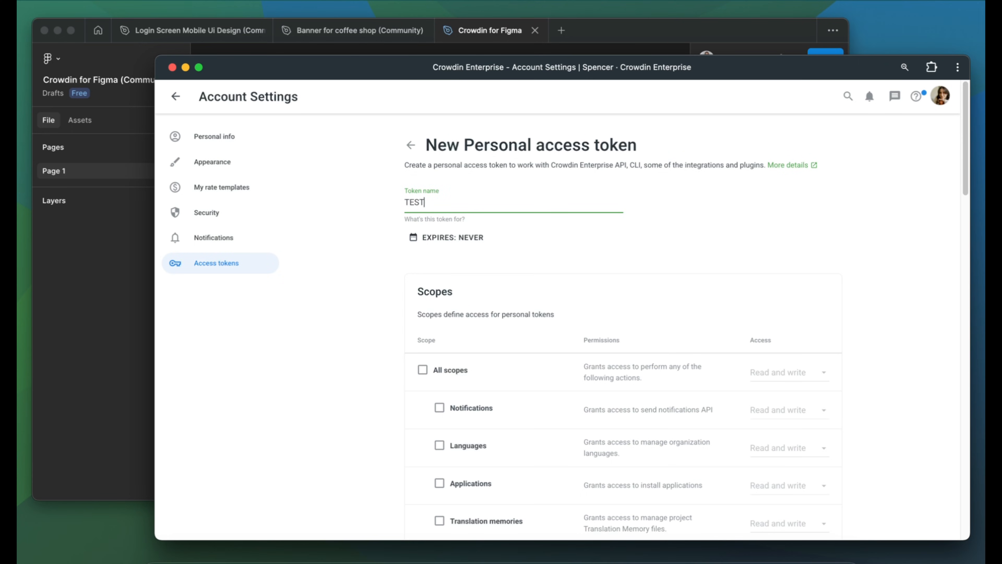
pyautogui.click(422, 370)
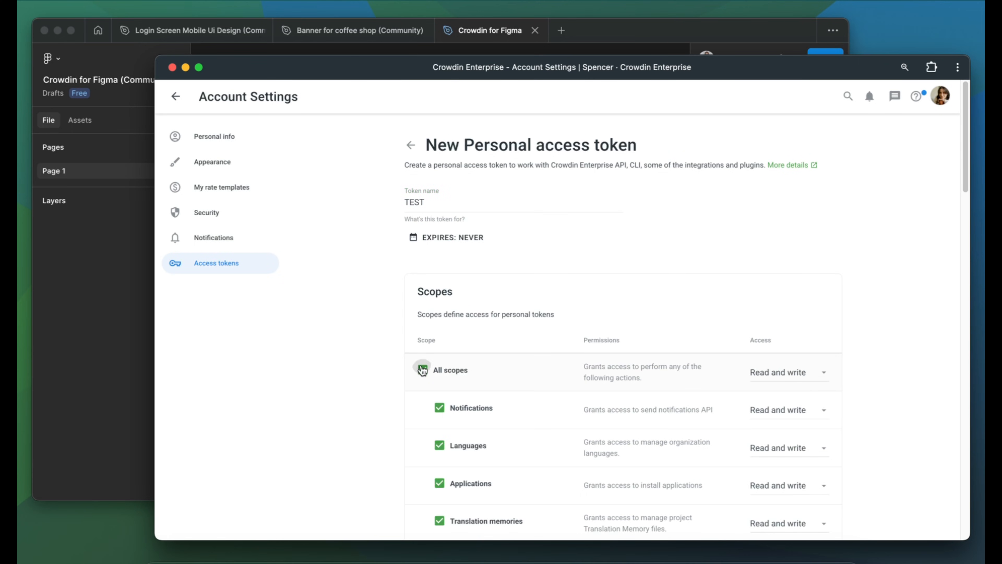
pyautogui.scroll(-15, 422, 371)
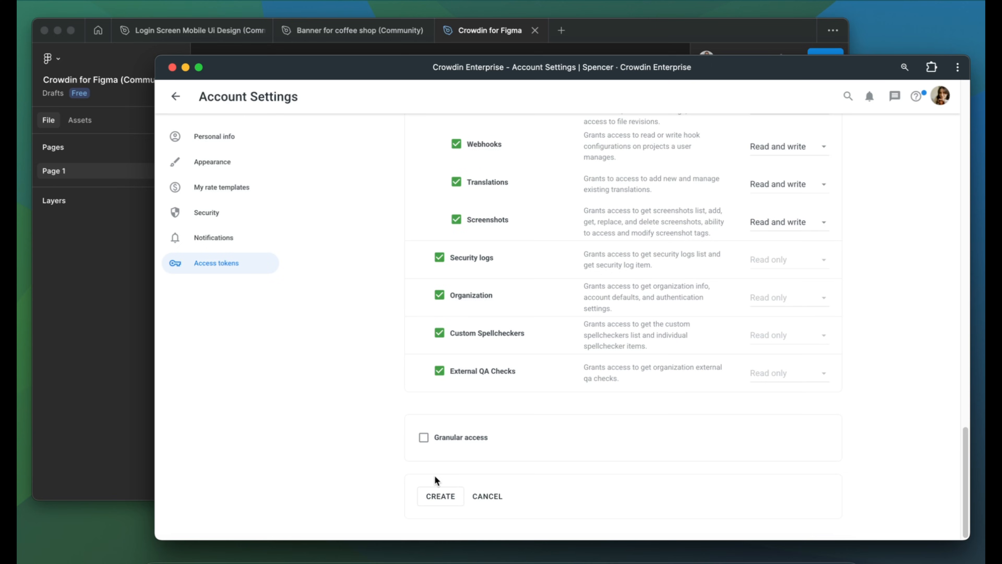
pyautogui.click(438, 495)
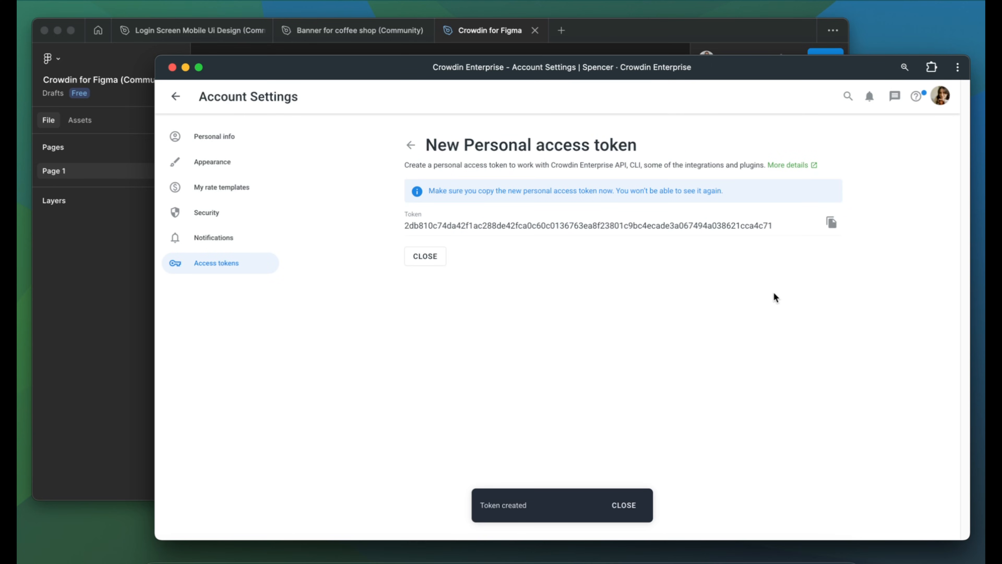
pyautogui.click(828, 228)
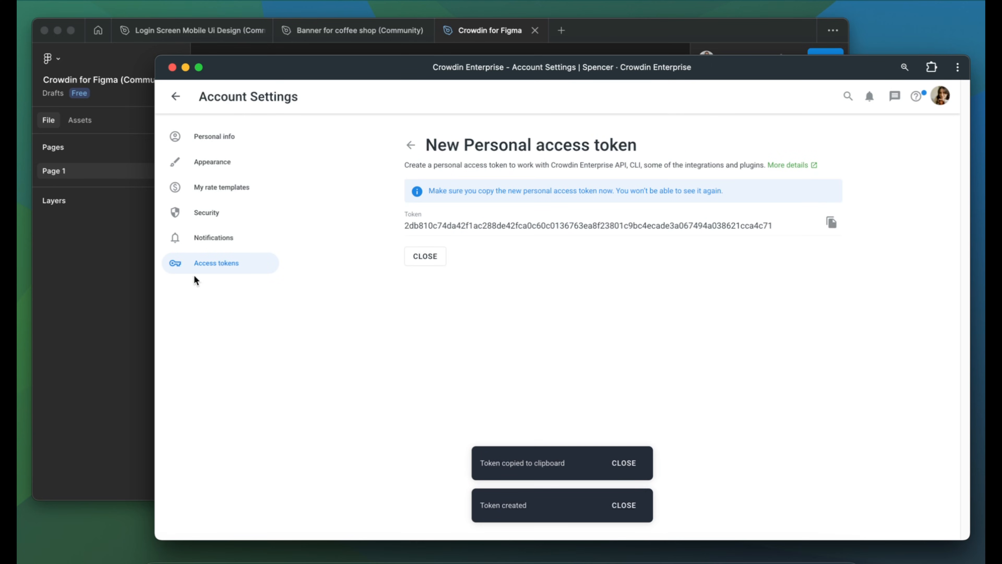
# Step: Switch back to Figma and connect the Crowdin plugin using the copied personal access token and the organization name
pyautogui.click(107, 300)
pyautogui.click(508, 233)
pyautogui.press('cmd+v')
pyautogui.click(504, 273)
pyautogui.write('ali-b')
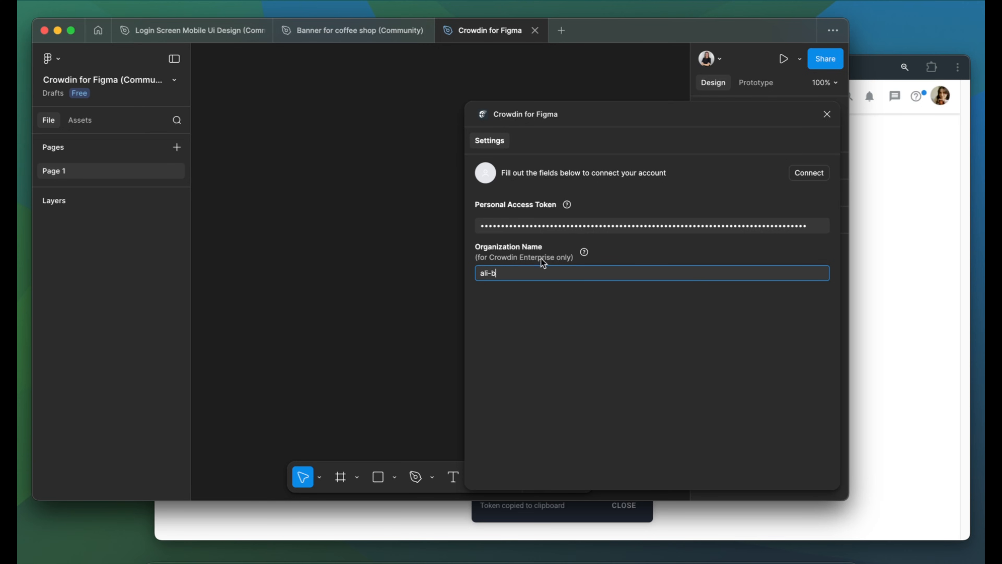
pyautogui.click(801, 173)
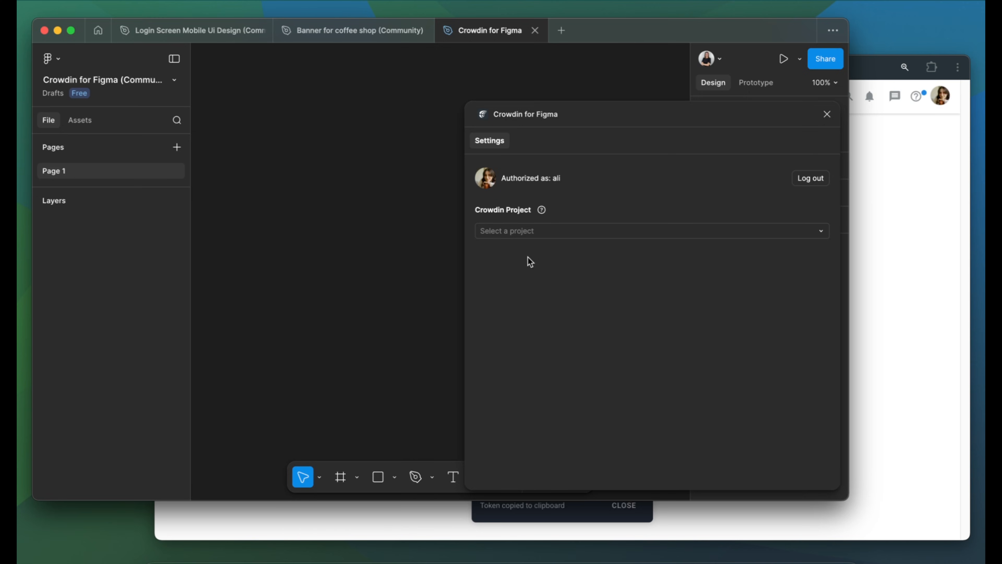
# Step: Connect the plugin to the Introduction Demo project and skip the content type selection
pyautogui.click(548, 235)
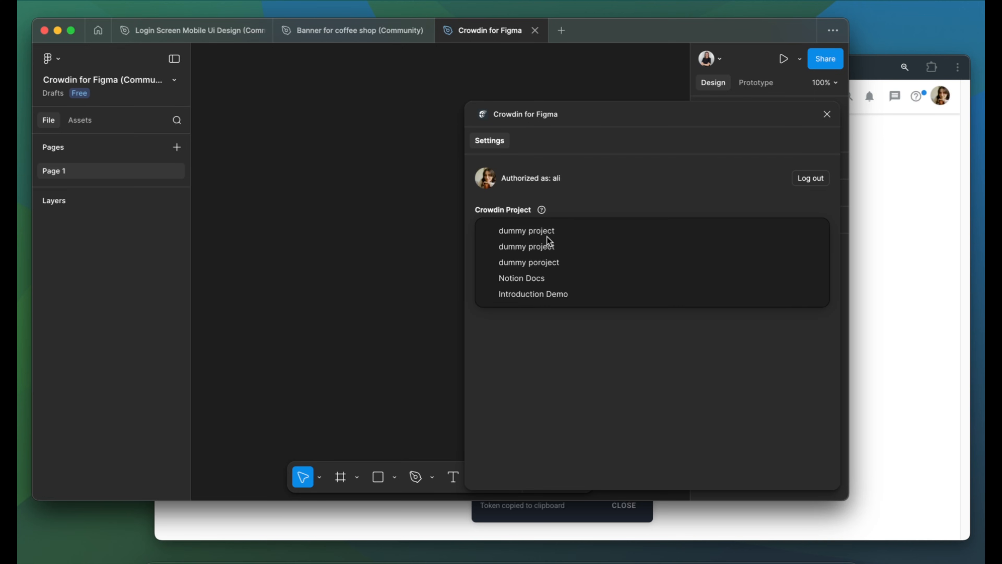
pyautogui.click(545, 289)
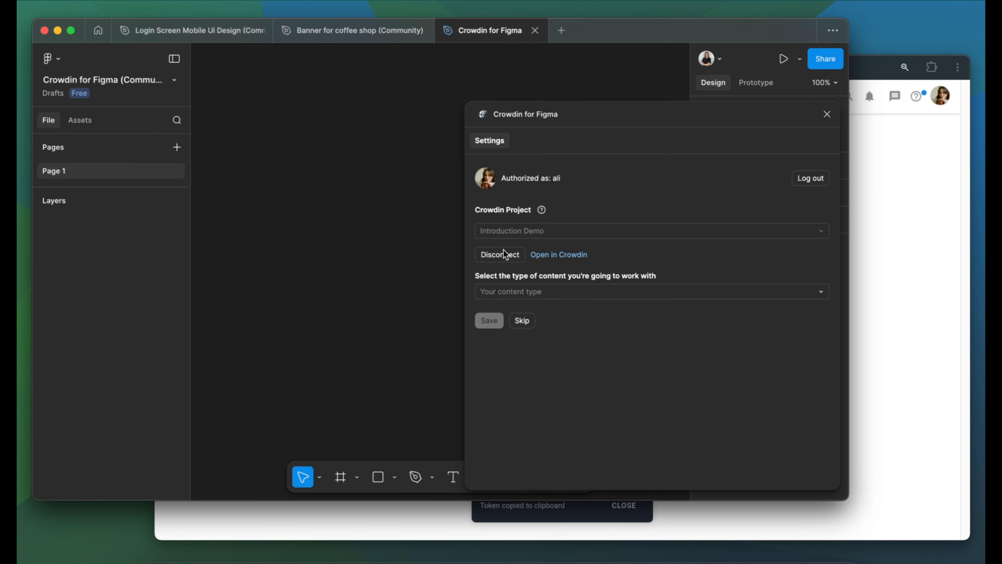
pyautogui.click(514, 290)
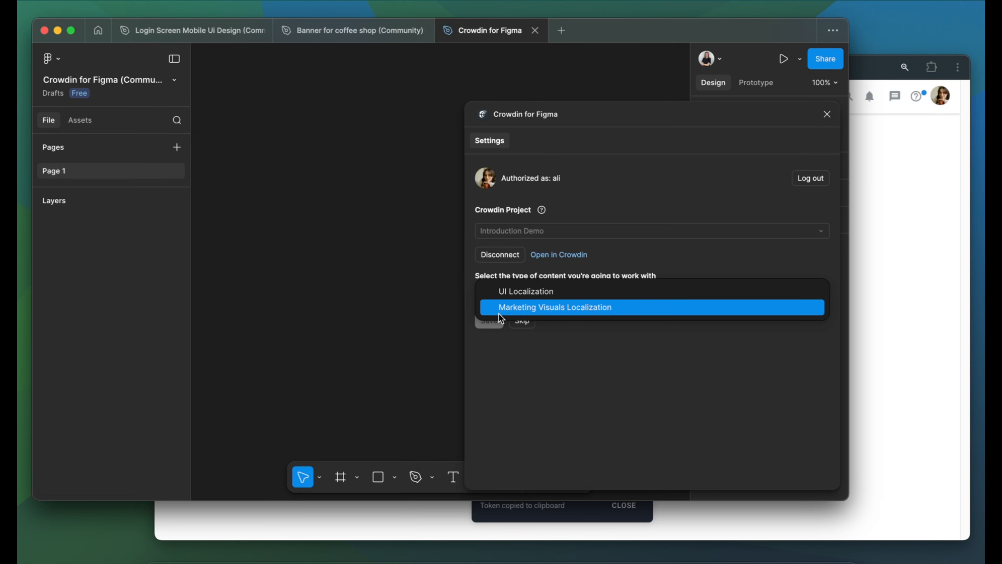
pyautogui.click(513, 336)
pyautogui.click(522, 322)
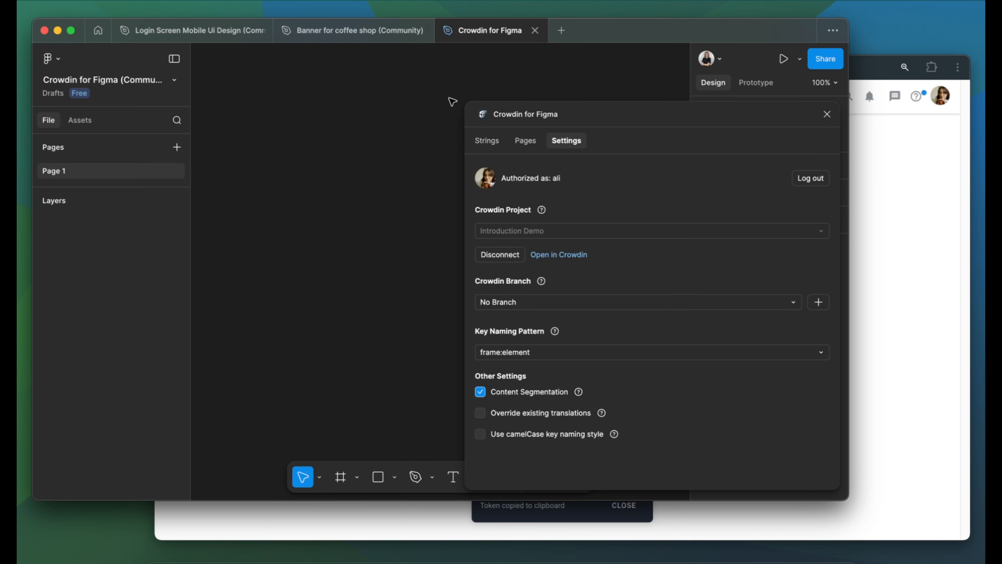
# Step: Run Crowdin for Figma in the Login Screen Mobile Ui Design file and browse the project's source strings
pyautogui.click(187, 29)
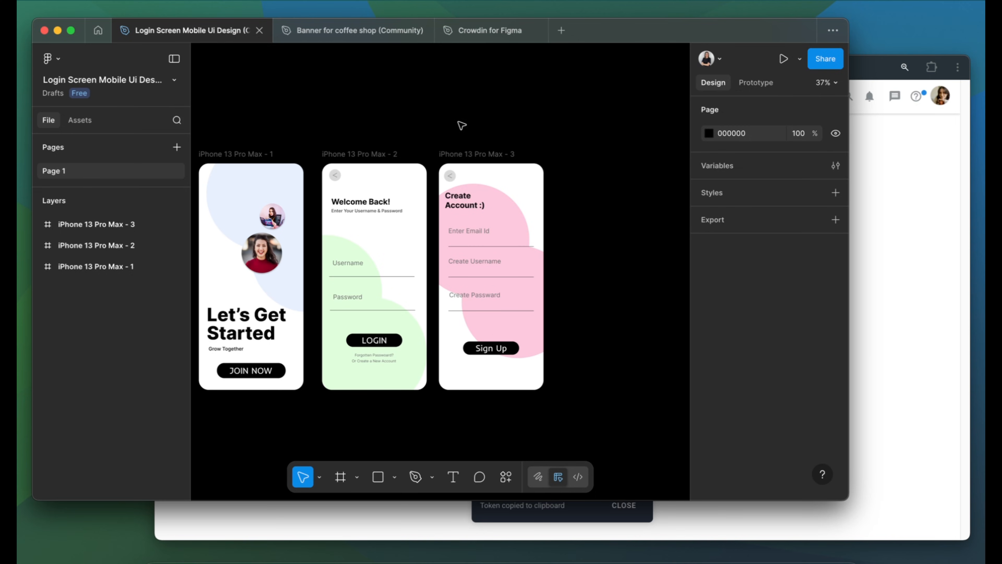
pyautogui.rightClick(522, 128)
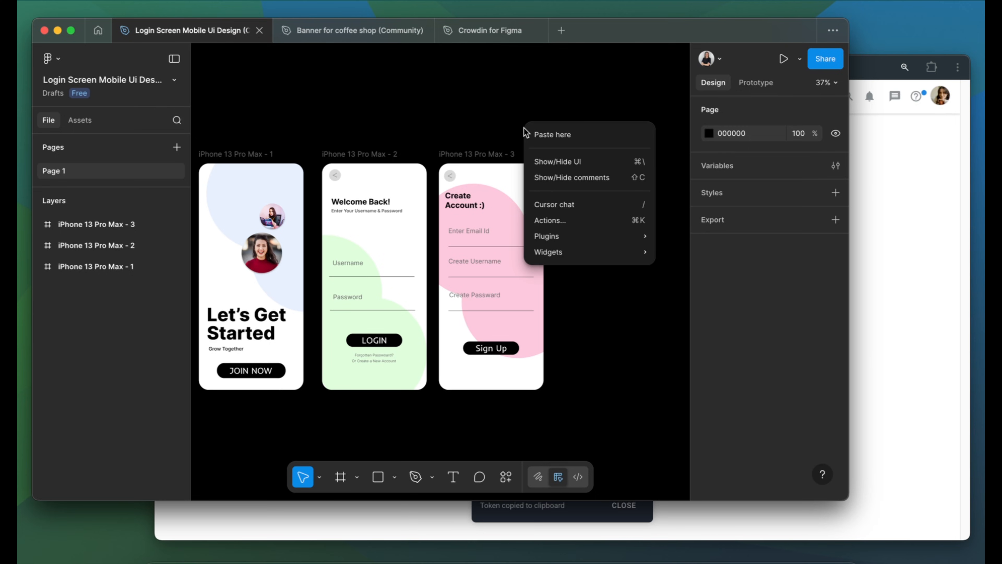
pyautogui.moveTo(591, 237)
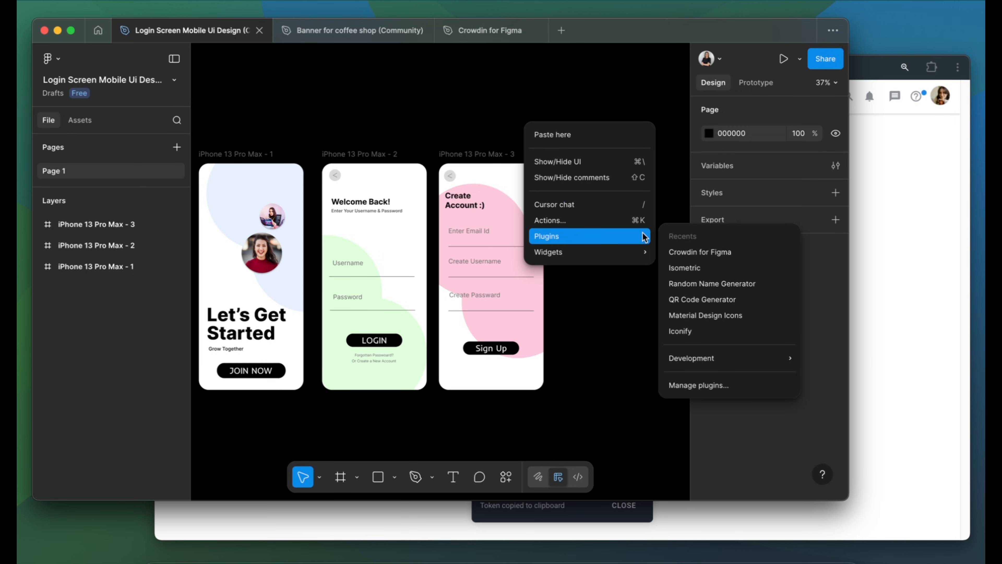
pyautogui.click(689, 252)
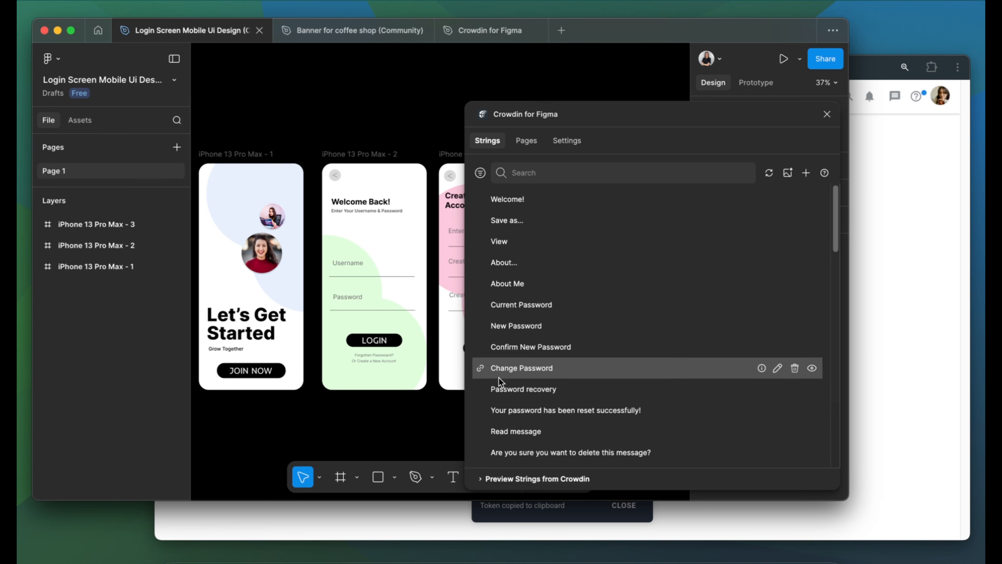
pyautogui.scroll(-5, 631, 264)
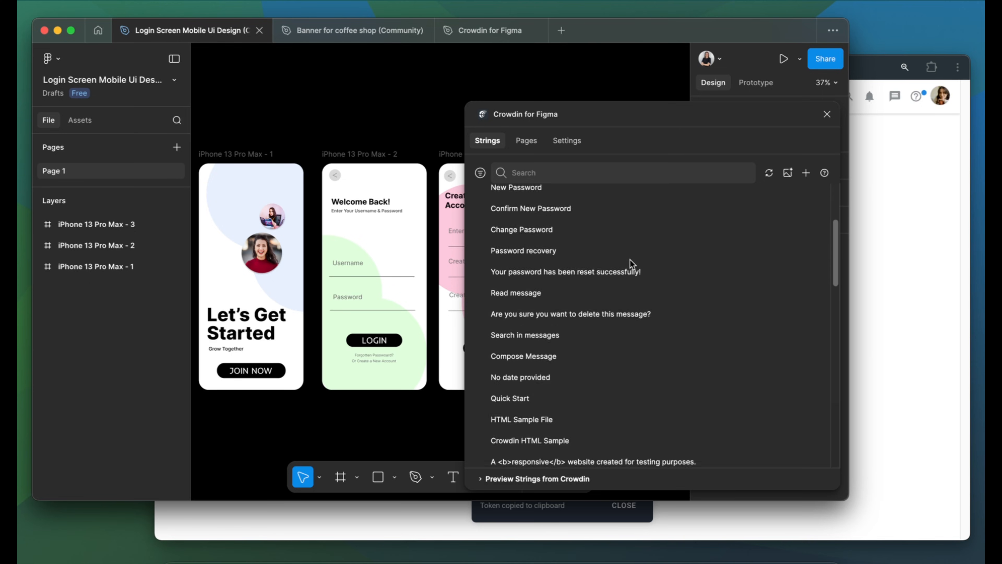
pyautogui.scroll(5, 633, 263)
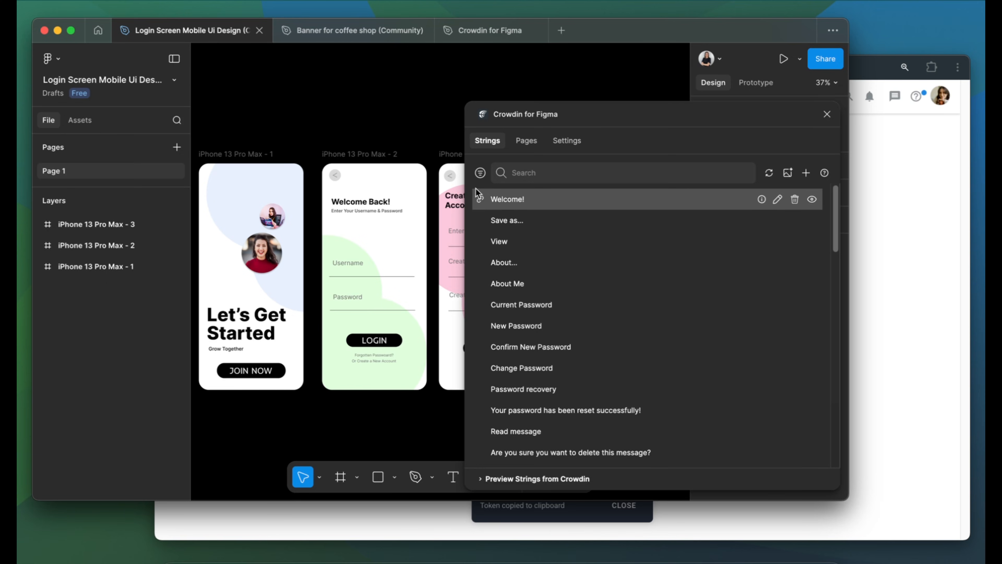
# Step: Upload the text strings of the iPhone 13 Pro Max - 2 frame to /crowdin_sample_android.xml with the default import options
pyautogui.click(383, 155)
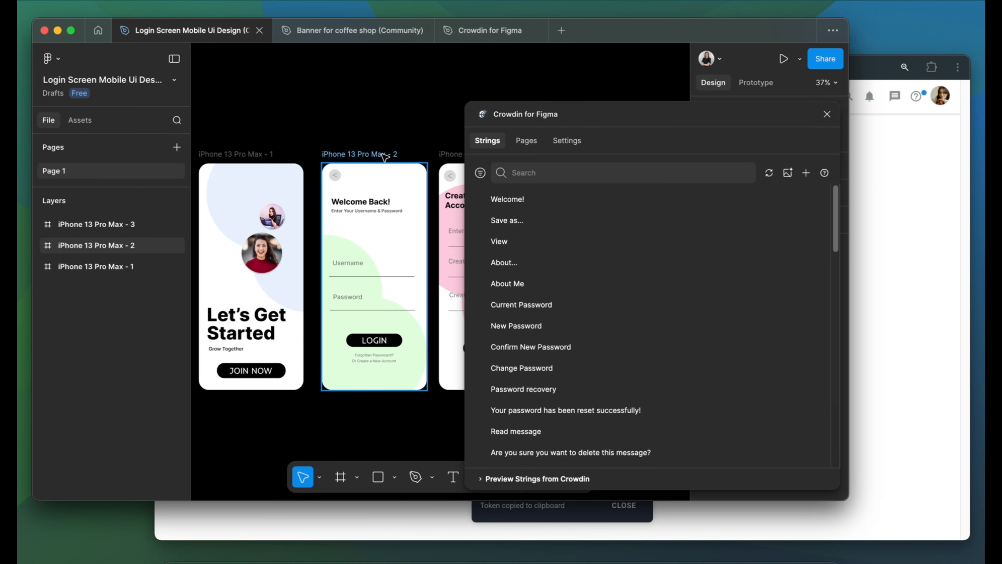
pyautogui.click(383, 156)
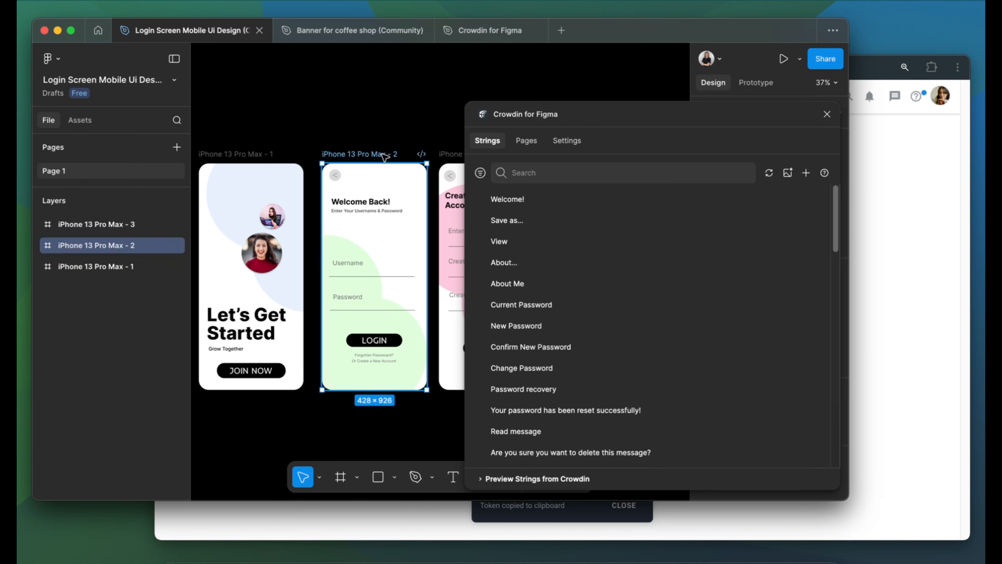
pyautogui.click(806, 173)
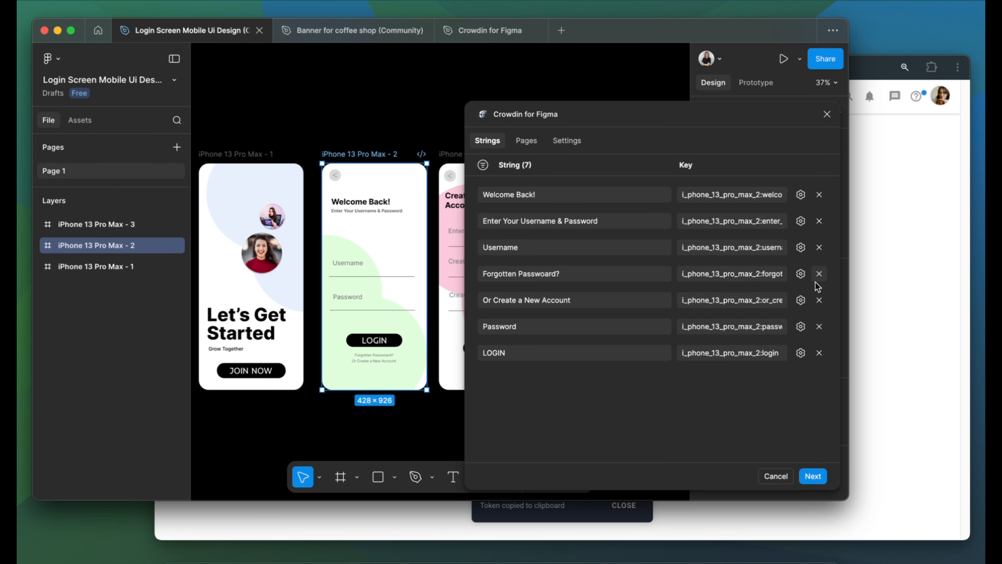
pyautogui.click(813, 476)
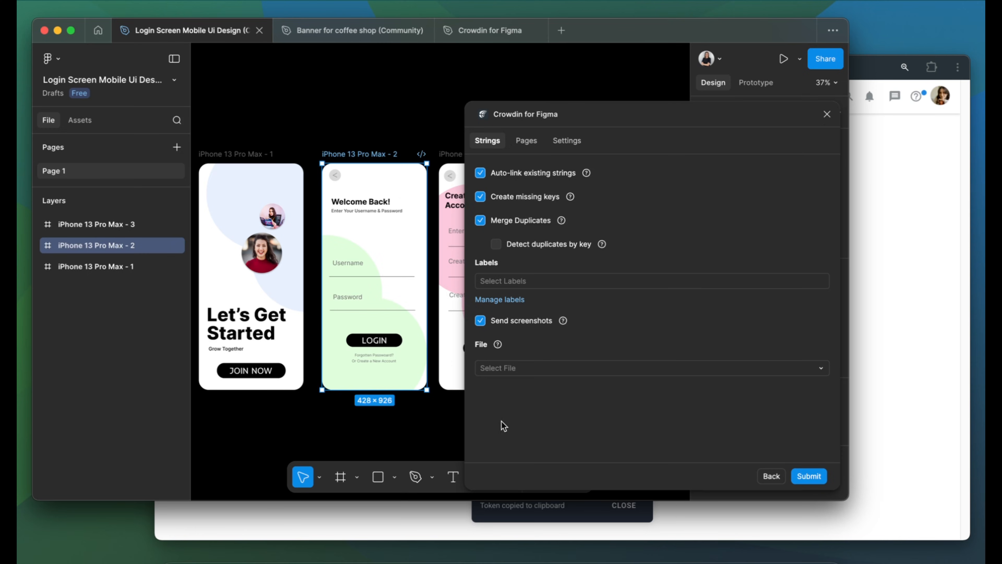
pyautogui.click(530, 370)
pyautogui.click(529, 369)
pyautogui.click(803, 476)
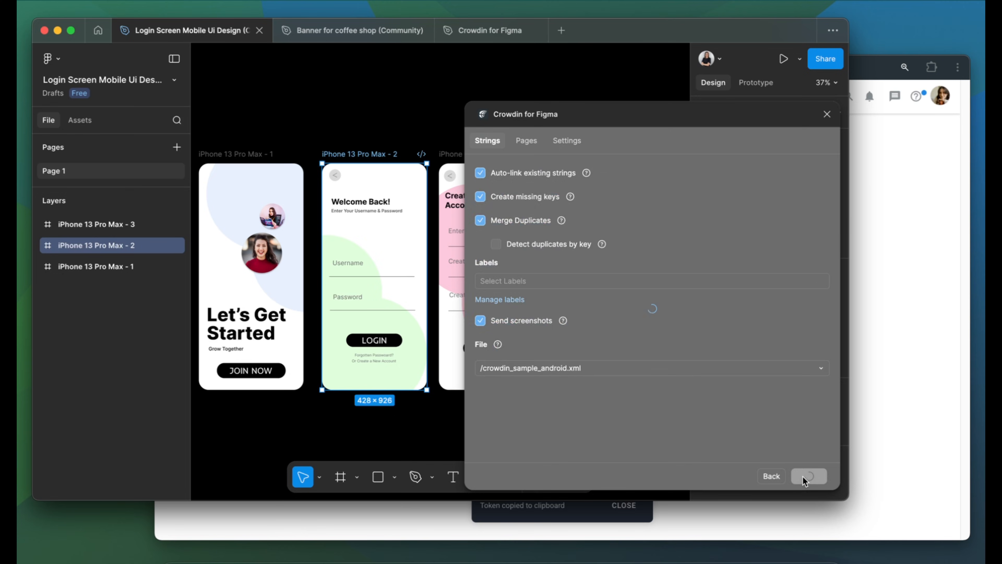
pyautogui.click(689, 338)
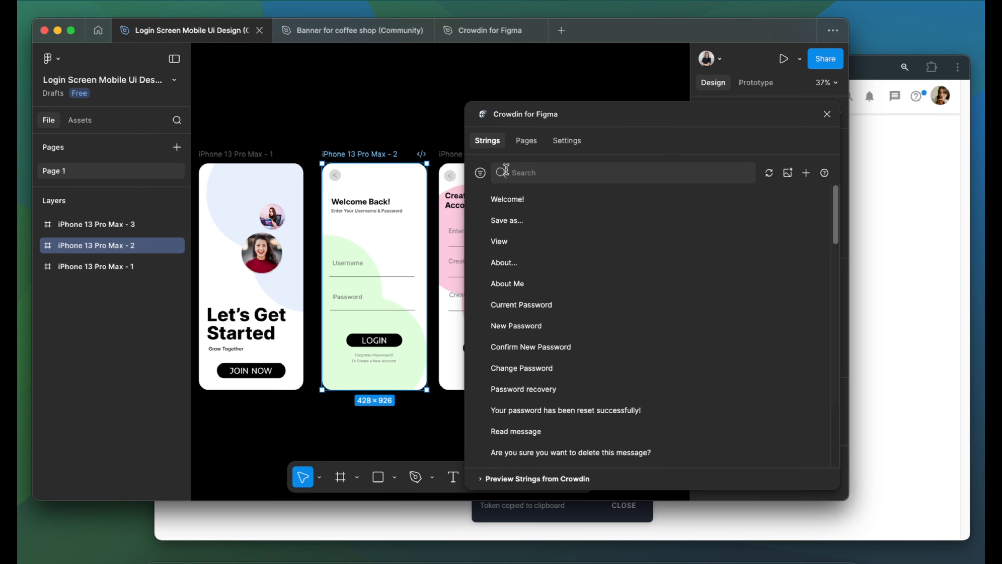
# Step: Filter the strings to those linked to the selected text elements and inspect the details of the Welcome Back! string
pyautogui.click(480, 173)
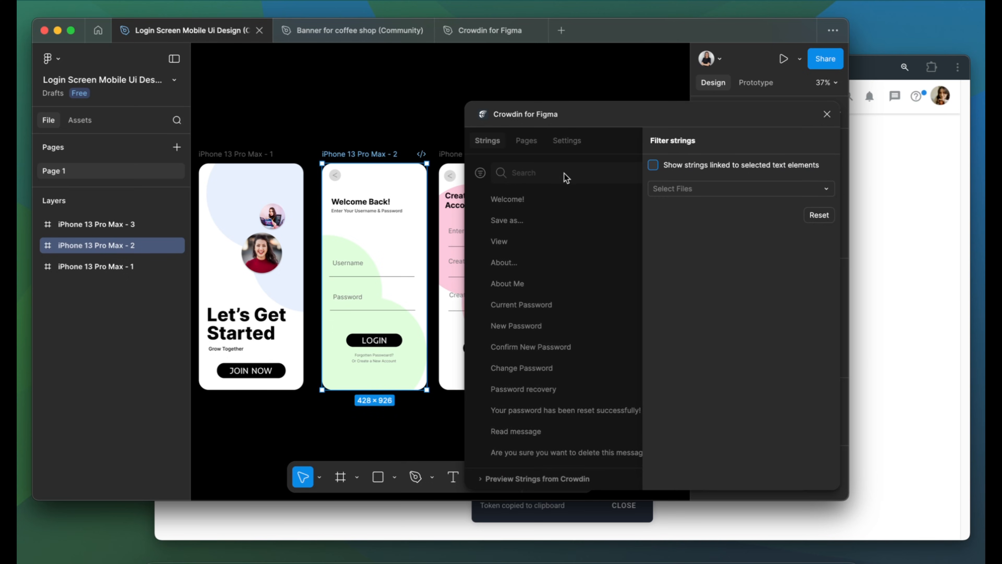
pyautogui.click(654, 166)
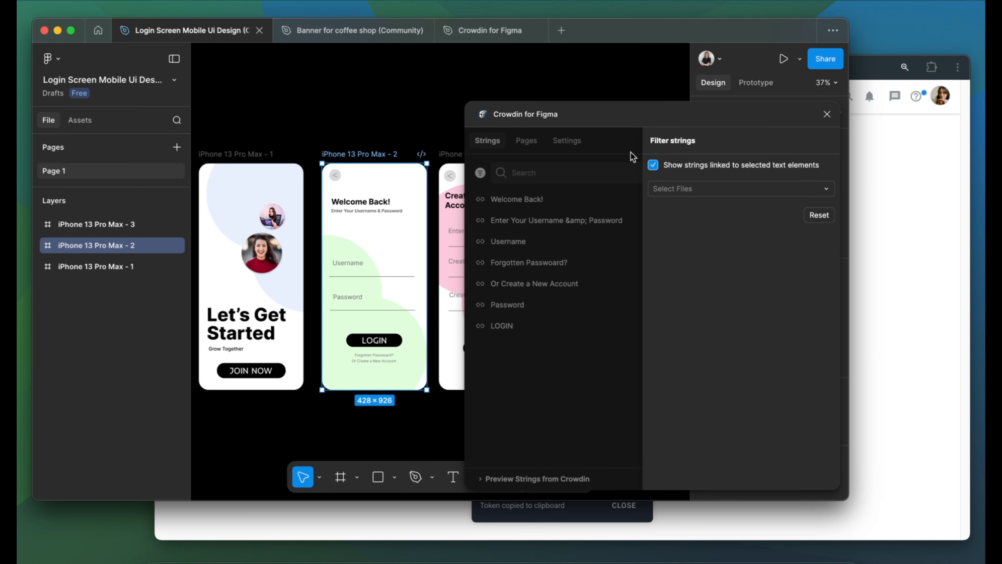
pyautogui.click(633, 157)
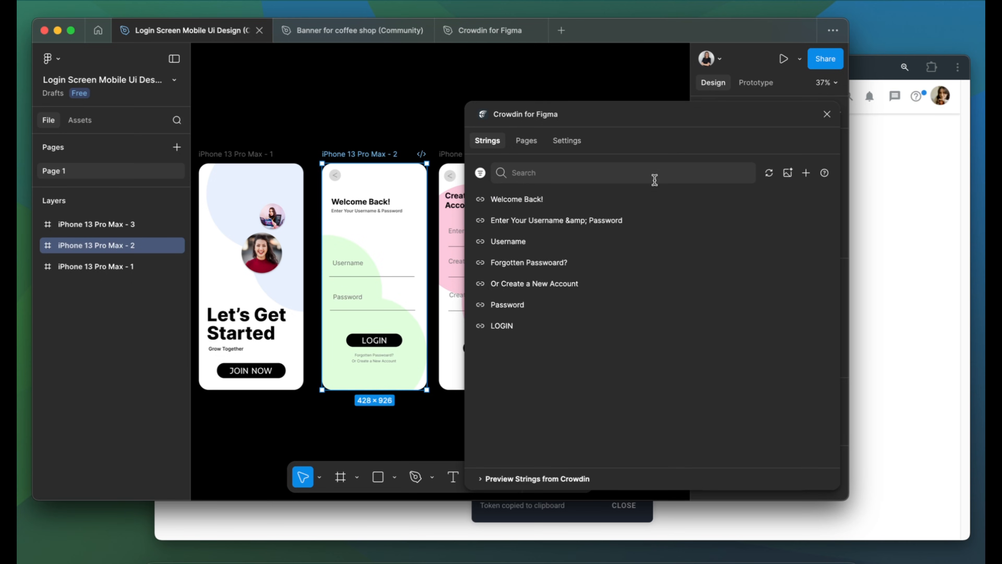
pyautogui.moveTo(793, 218)
pyautogui.moveTo(789, 198)
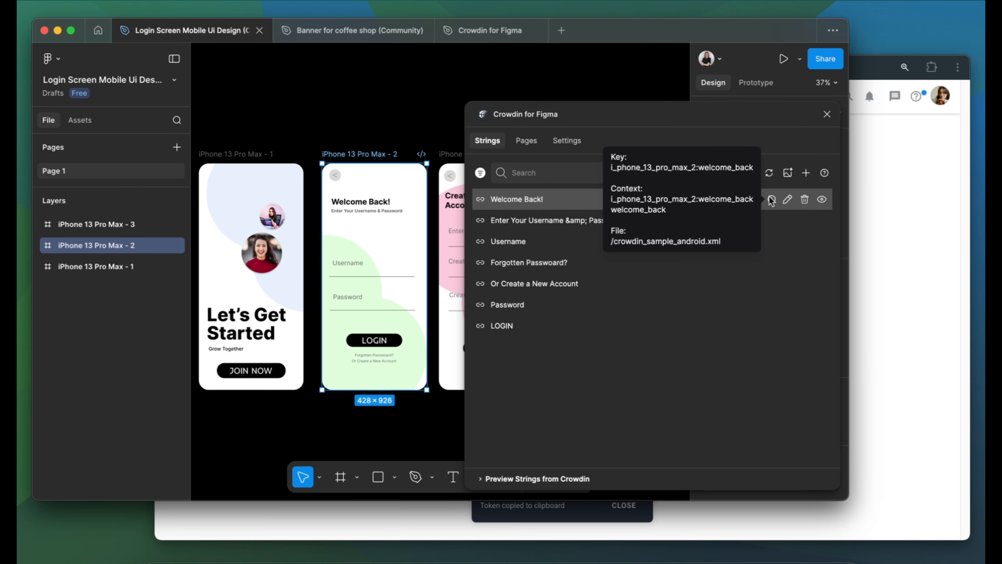
# Step: Turn off the linked-strings filter and select the iPhone 13 Pro Max - 1 frame
pyautogui.click(480, 173)
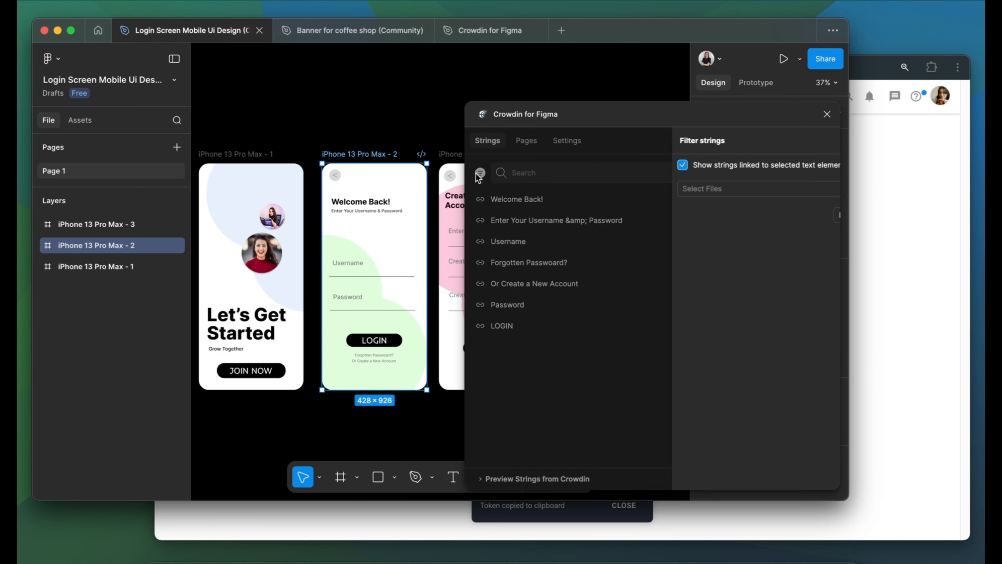
pyautogui.click(654, 166)
pyautogui.click(480, 172)
pyautogui.click(259, 158)
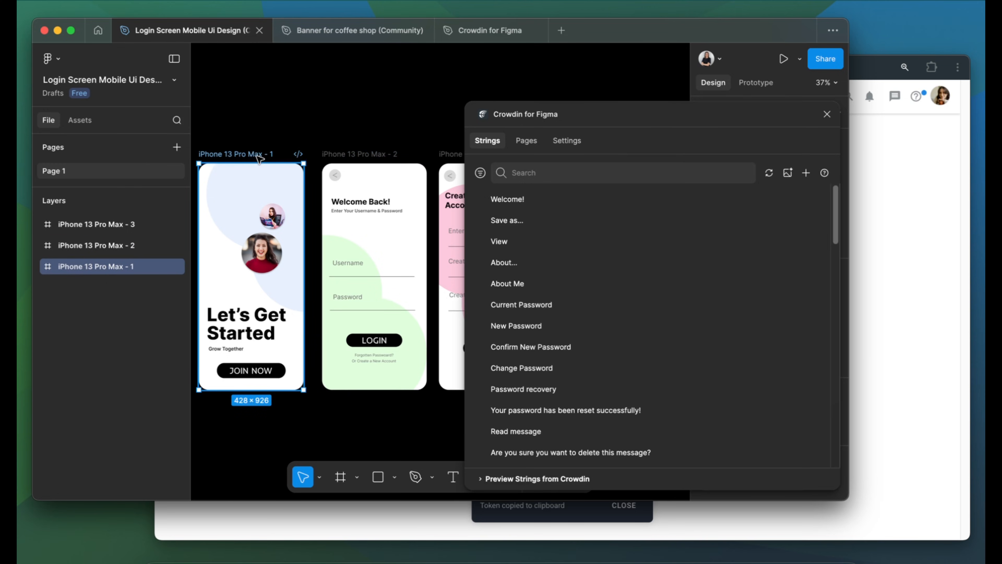
# Step: Link the JOIN NOW text of the iPhone 13 Pro Max - 1 frame to the Read message string, and unlink that string again
pyautogui.click(38, 267)
pyautogui.click(94, 330)
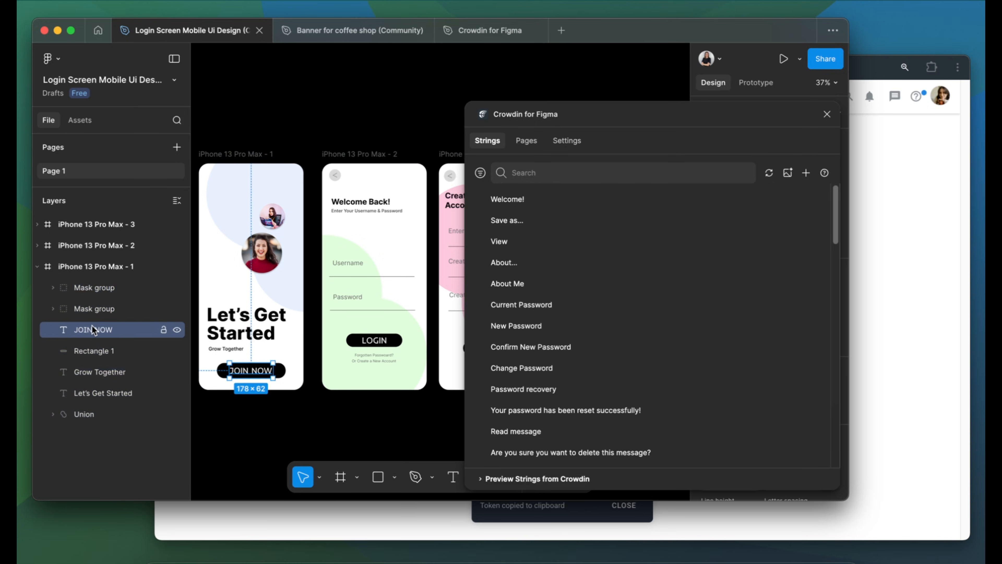
pyautogui.click(481, 431)
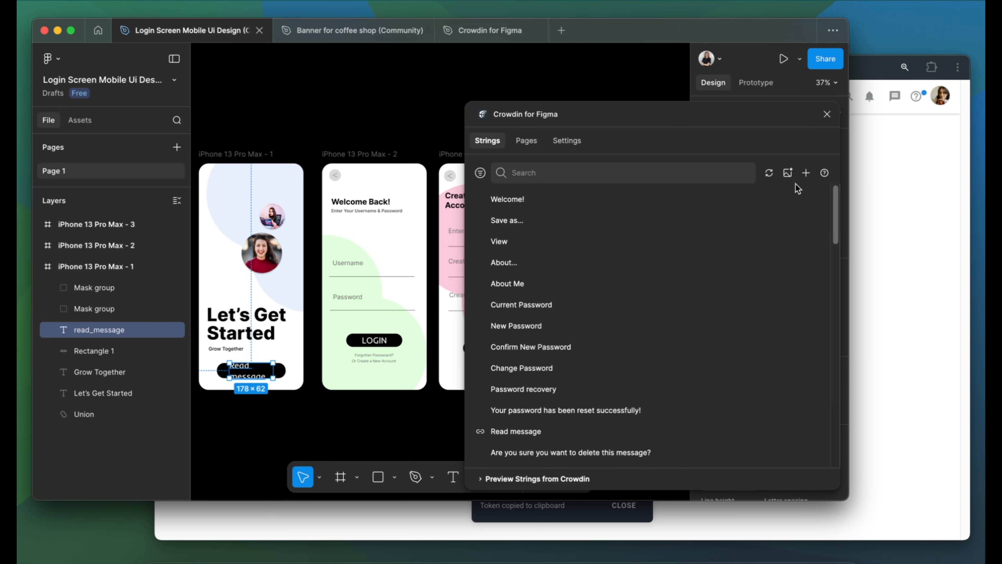
pyautogui.click(481, 432)
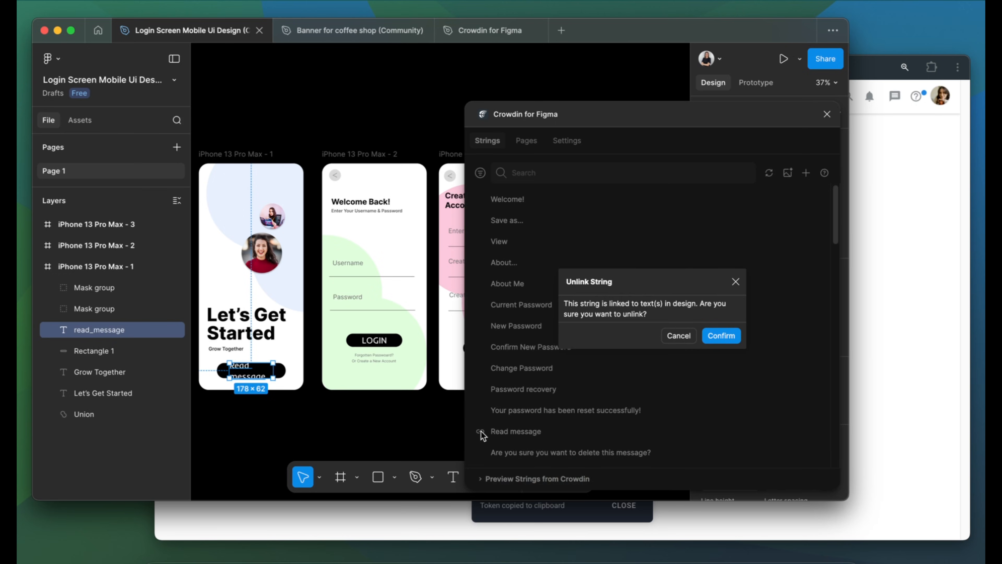
pyautogui.click(722, 335)
# Step: Switch to Crowdin Enterprise and open the French translation of crowdin_sample_android.xml in the Introduction Demo project
pyautogui.click(910, 296)
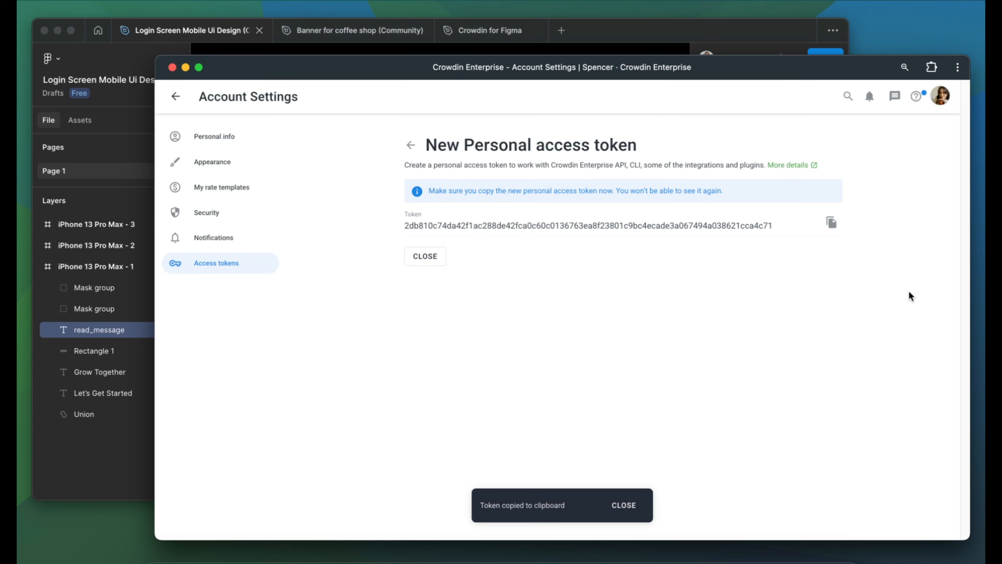
pyautogui.click(174, 100)
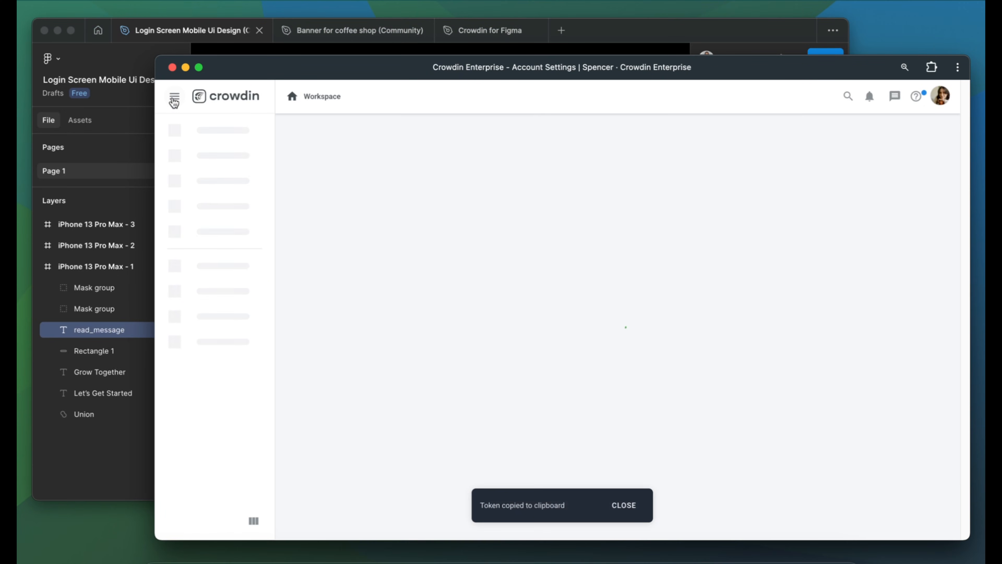
pyautogui.click(561, 281)
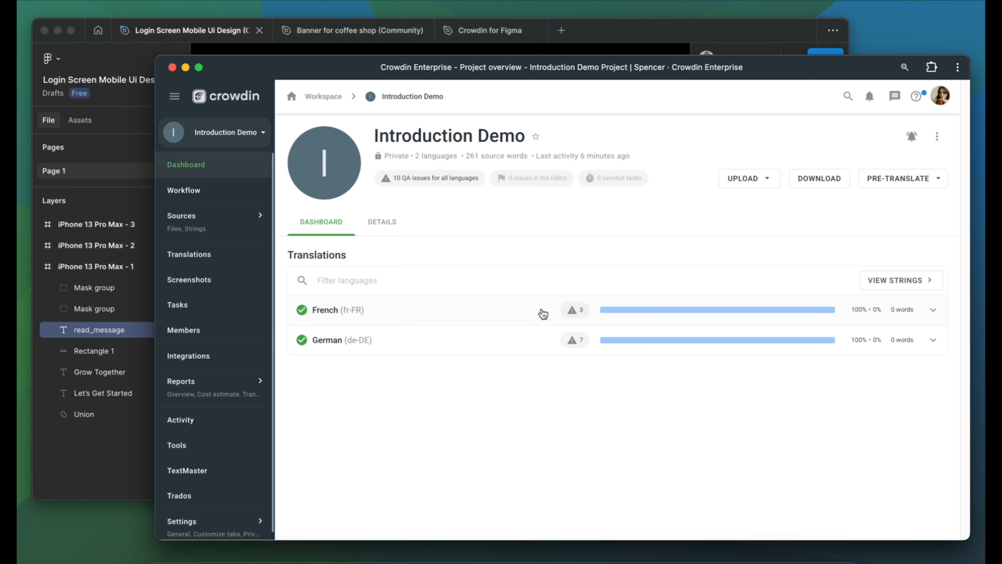
pyautogui.click(543, 313)
pyautogui.click(541, 313)
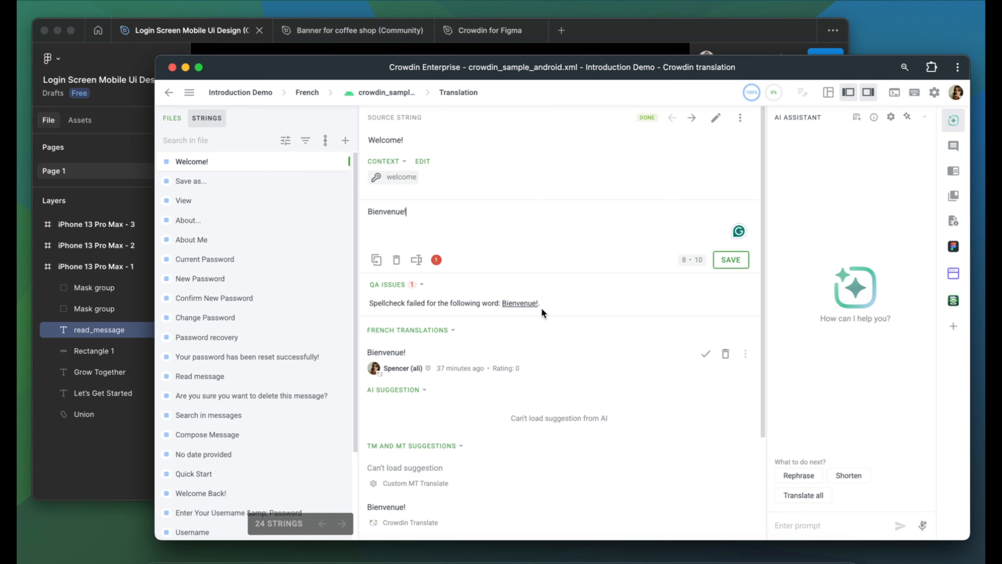
# Step: Find the Welcome Back! string in the editor and view its context screenshot at full size
pyautogui.scroll(-3, 227, 309)
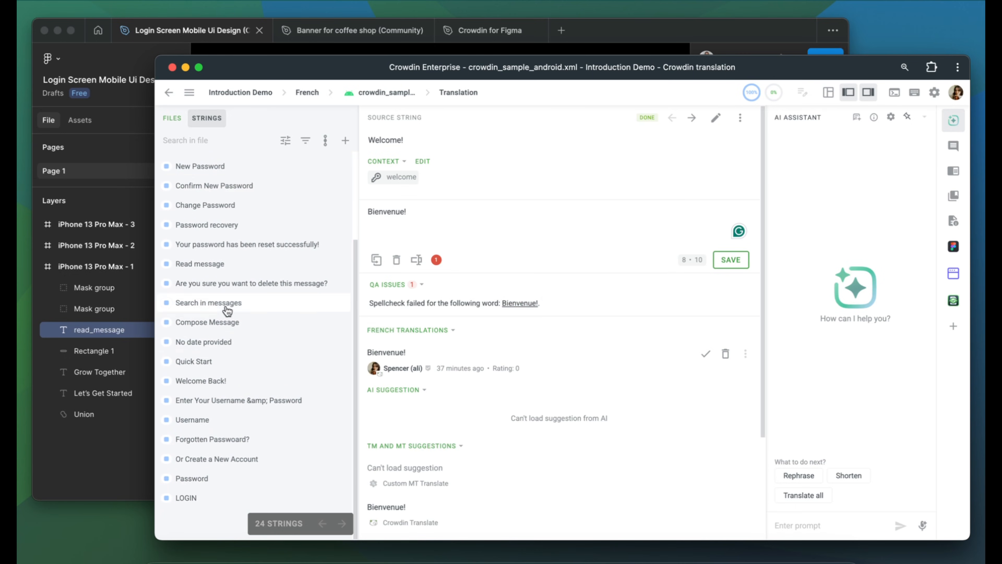
pyautogui.click(224, 380)
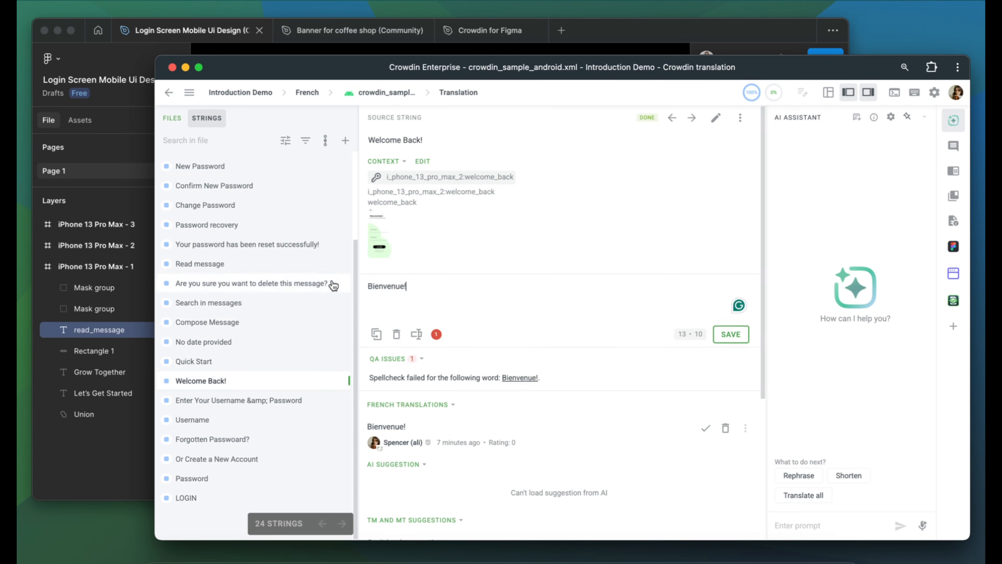
pyautogui.click(378, 249)
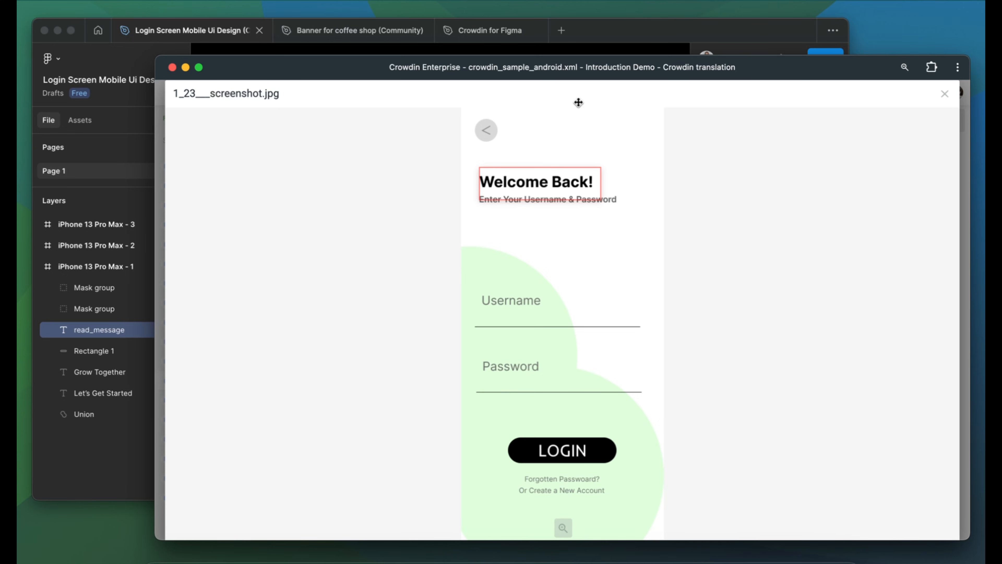
# Step: Switch back to Figma and examine the string preview options: duplicated page, language, key names and pseudo-localization
pyautogui.click(602, 35)
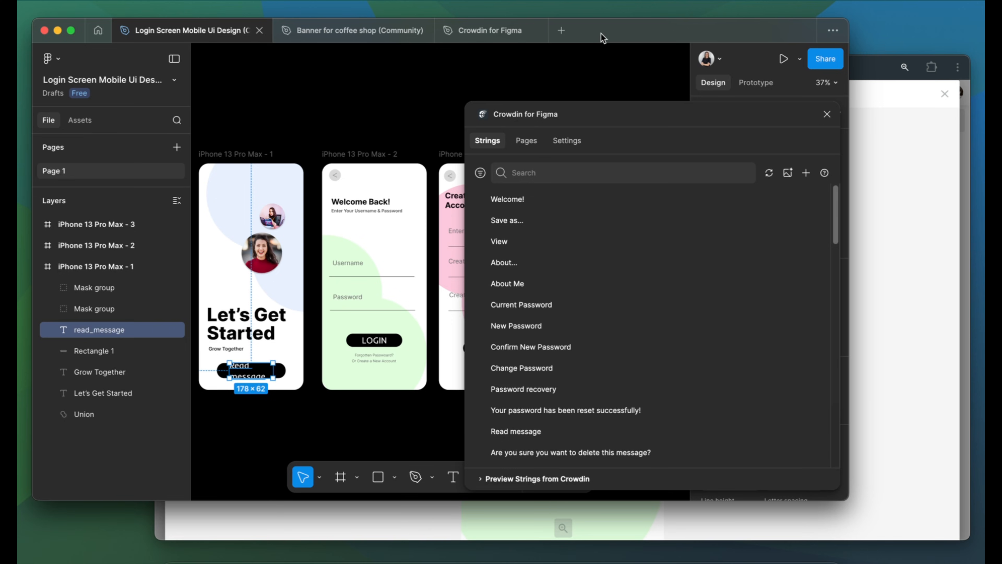
pyautogui.click(482, 478)
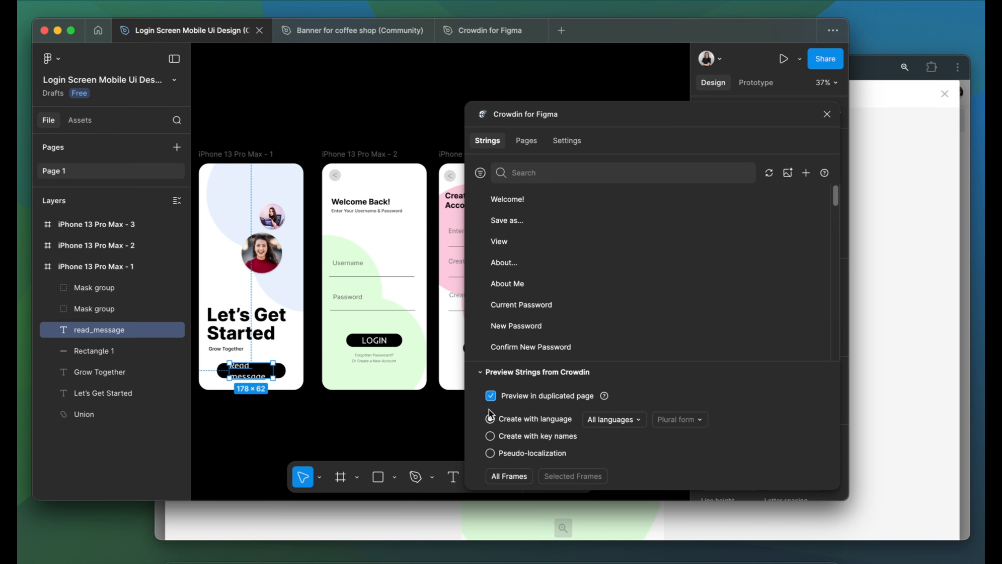
pyautogui.click(491, 397)
pyautogui.click(491, 396)
pyautogui.click(490, 436)
pyautogui.click(491, 453)
pyautogui.click(490, 419)
# Step: Generate a French preview of the iPhone 13 Pro Max - 2 frame on a duplicated page and view that page unobstructed
pyautogui.click(593, 421)
pyautogui.click(608, 435)
pyautogui.click(387, 155)
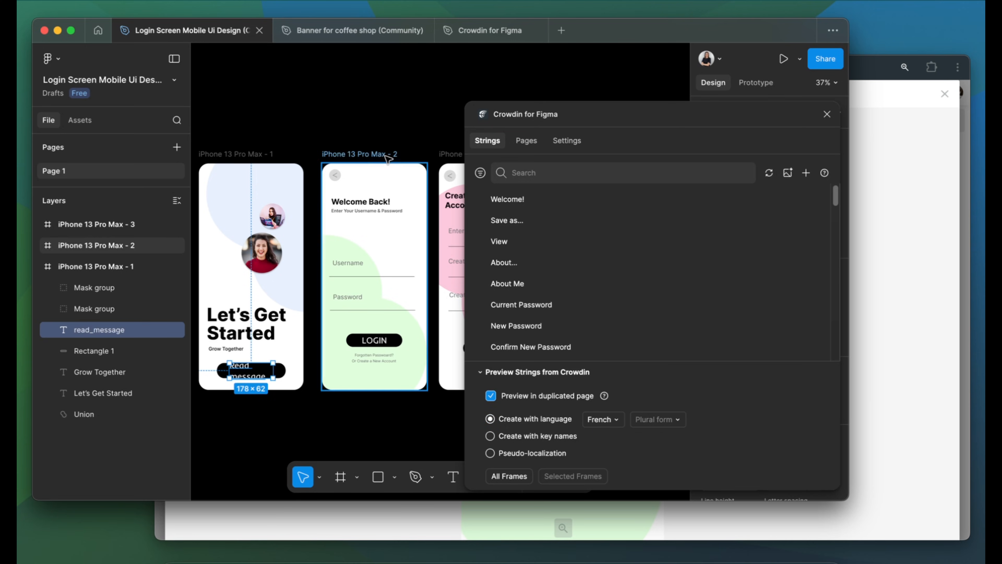
pyautogui.click(562, 477)
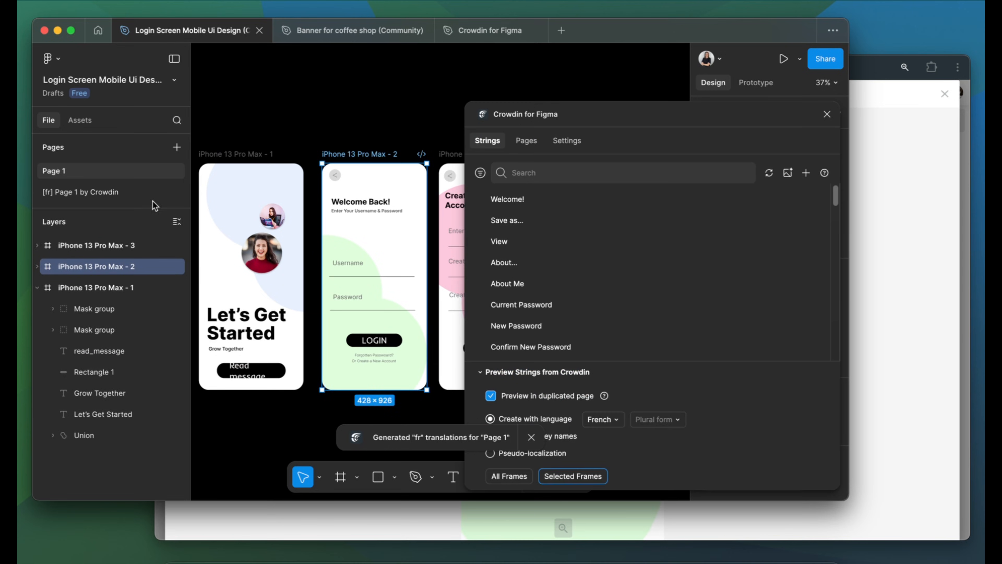
pyautogui.click(533, 119)
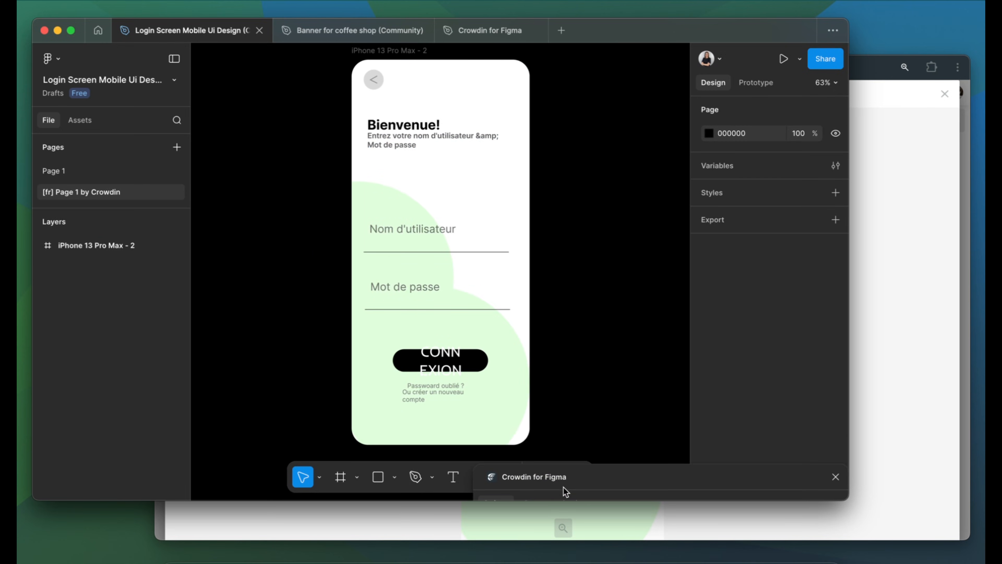
# Step: Return to Page 1 and apply the French translations directly to the iPhone 13 Pro Max - 2 frame, without a duplicated page
pyautogui.click(574, 478)
pyautogui.click(118, 170)
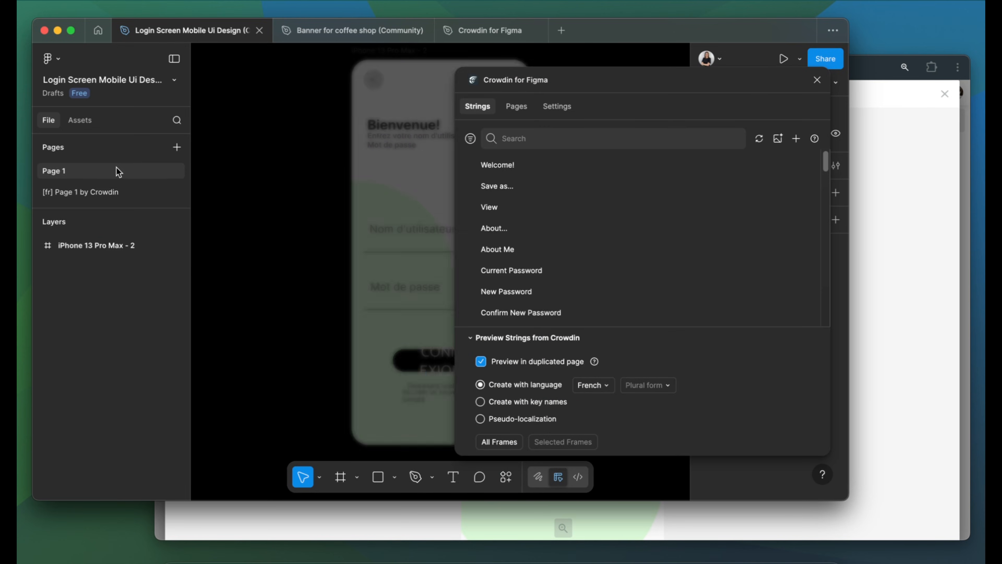
pyautogui.click(480, 362)
pyautogui.click(588, 386)
pyautogui.click(595, 402)
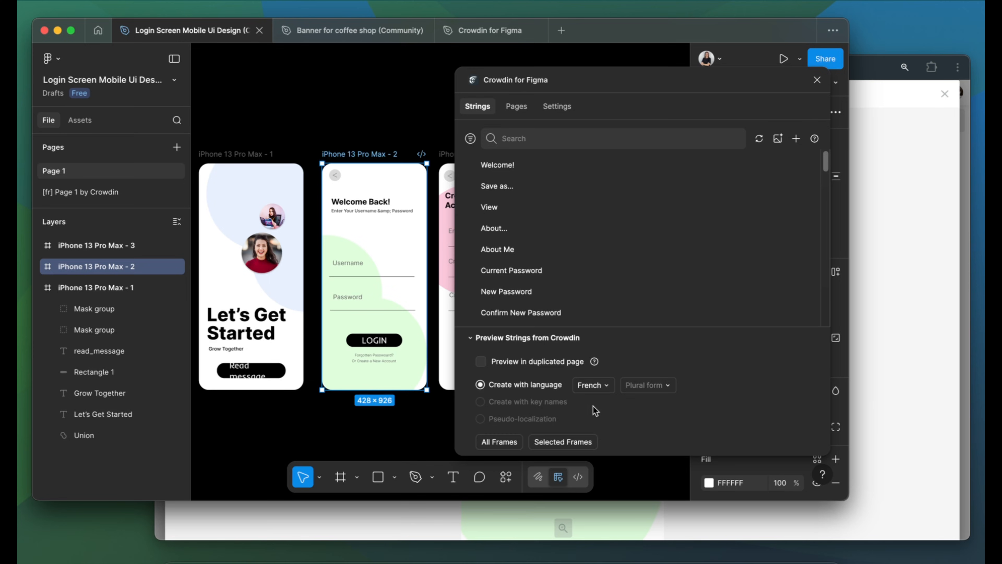
pyautogui.click(579, 441)
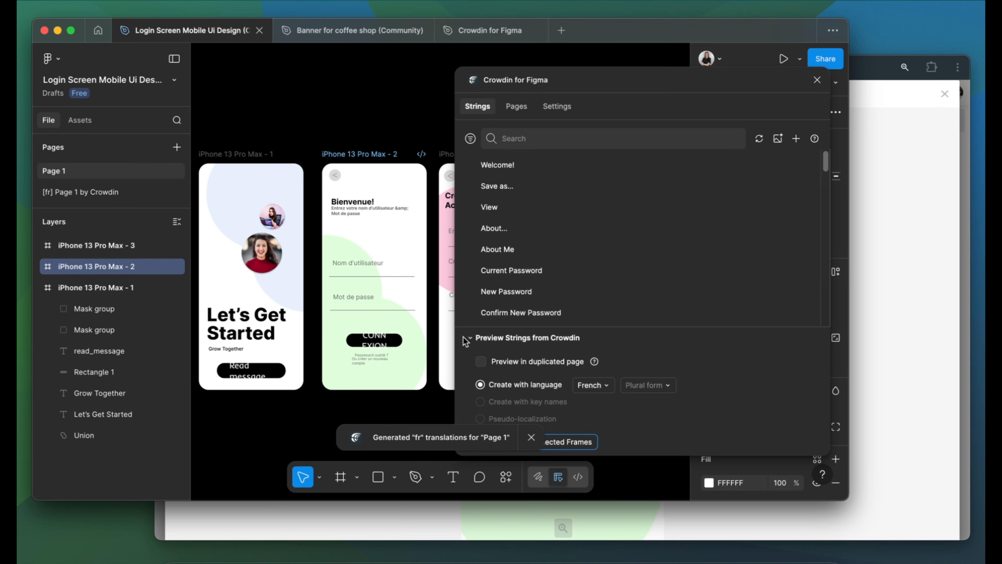
# Step: Inspect the French text up close and restore the selected iPhone 13 Pro Max - 2 frame to English
pyautogui.scroll(5, 389, 260)
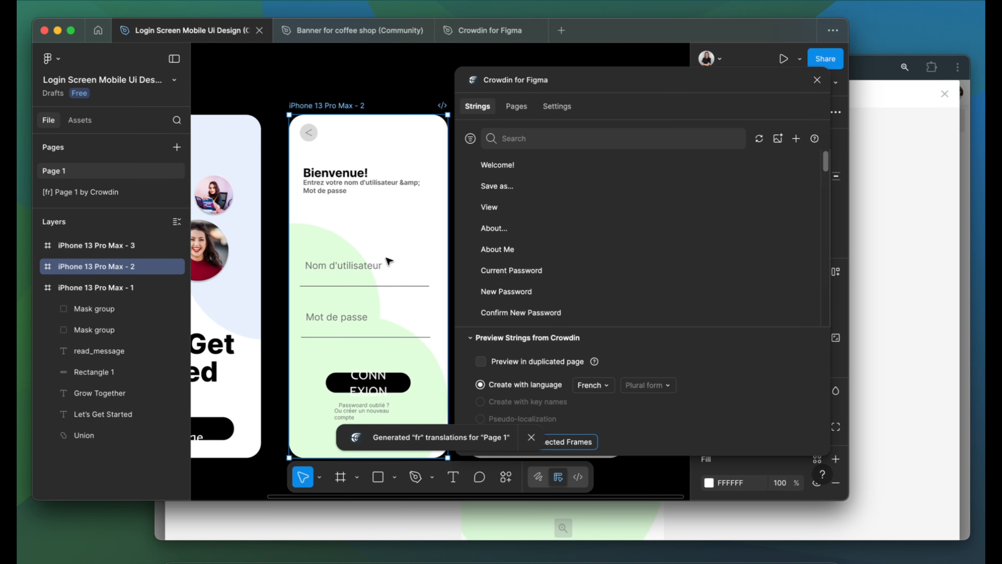
pyautogui.hscroll(3, 388, 260)
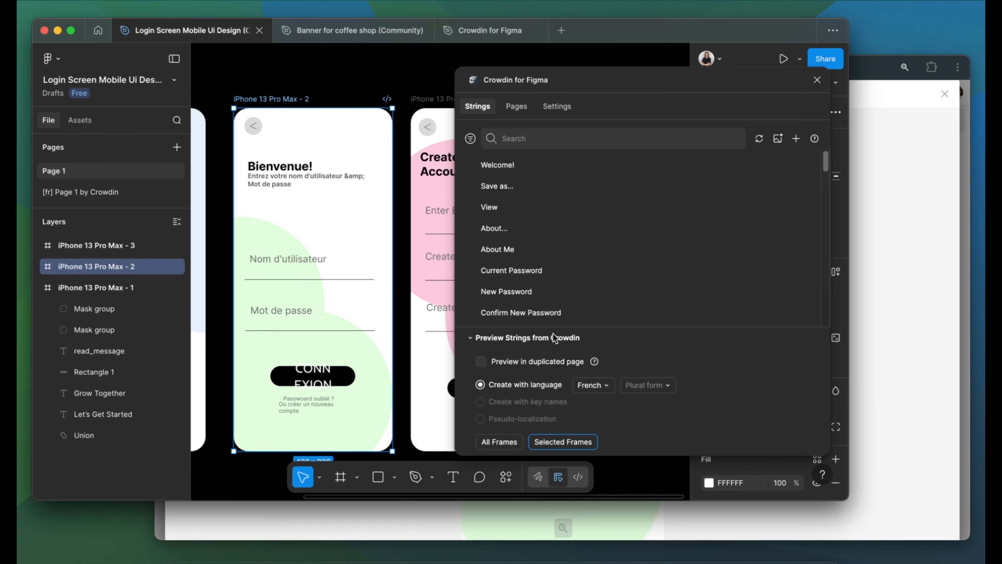
pyautogui.click(584, 386)
pyautogui.click(608, 369)
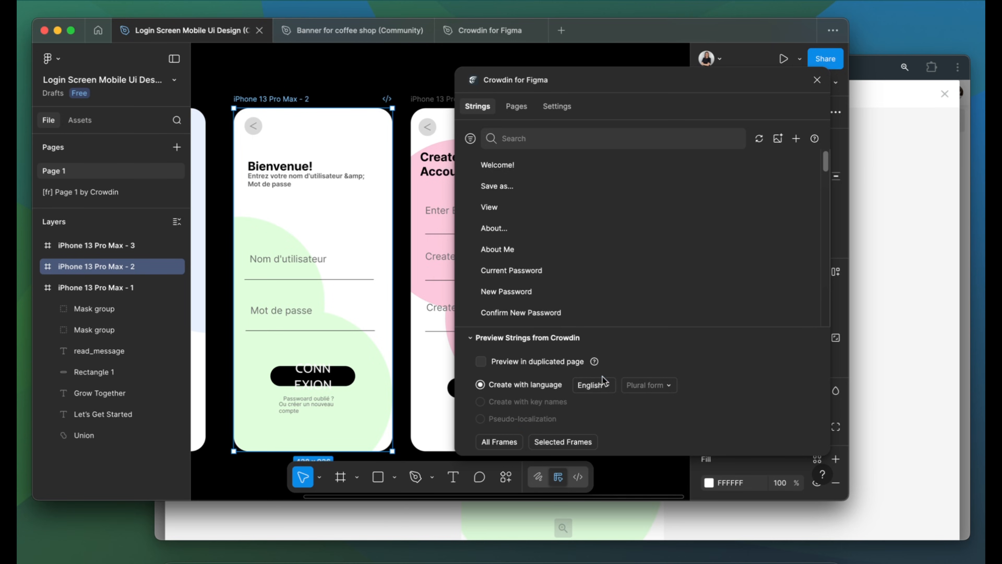
pyautogui.click(554, 444)
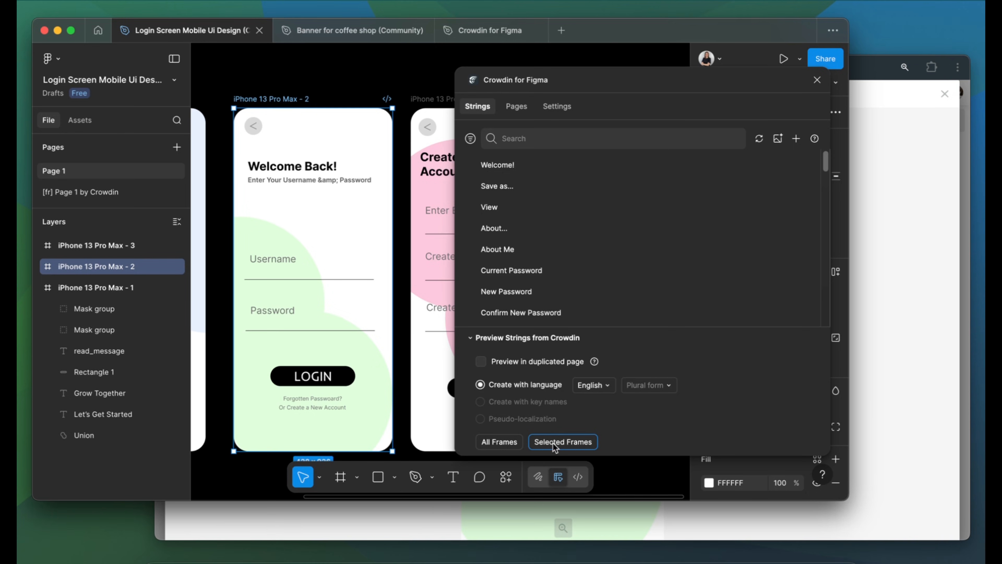
# Step: Run Crowdin for Figma in the Banner for coffee shop file and send the MacBook Pro 16" - 2 frame to Crowdin as page content
pyautogui.click(352, 27)
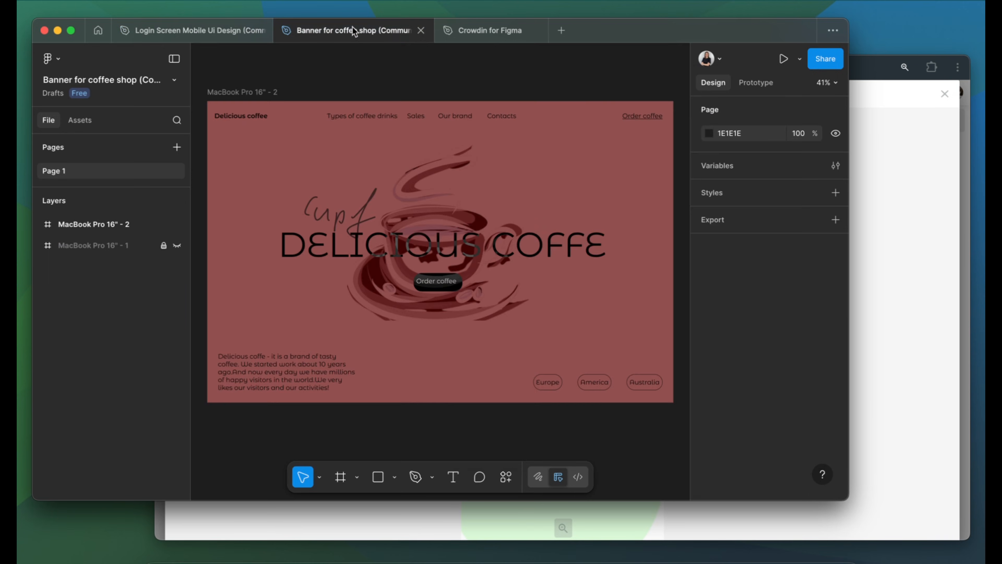
pyautogui.rightClick(401, 64)
pyautogui.moveTo(523, 179)
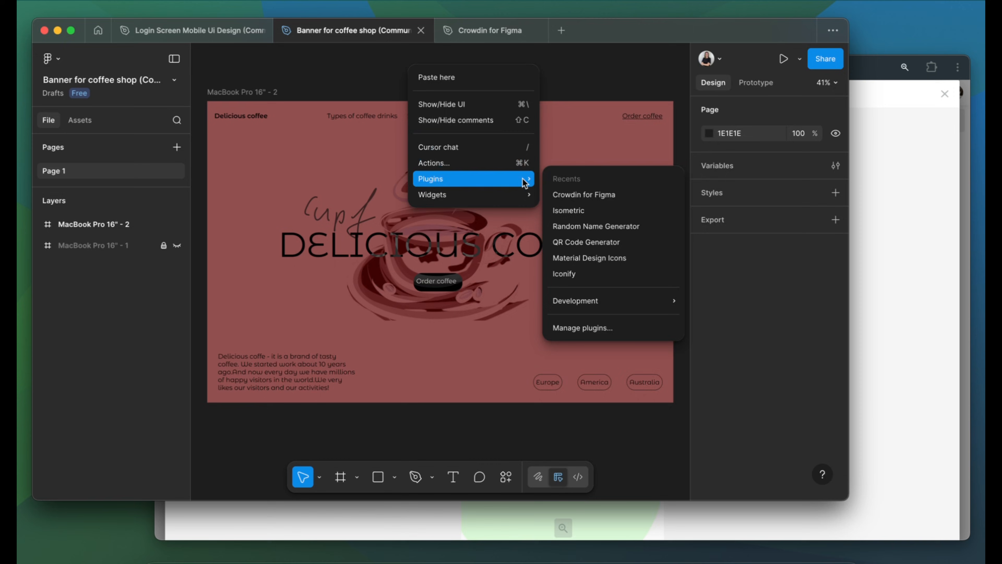
pyautogui.click(574, 195)
pyautogui.click(516, 107)
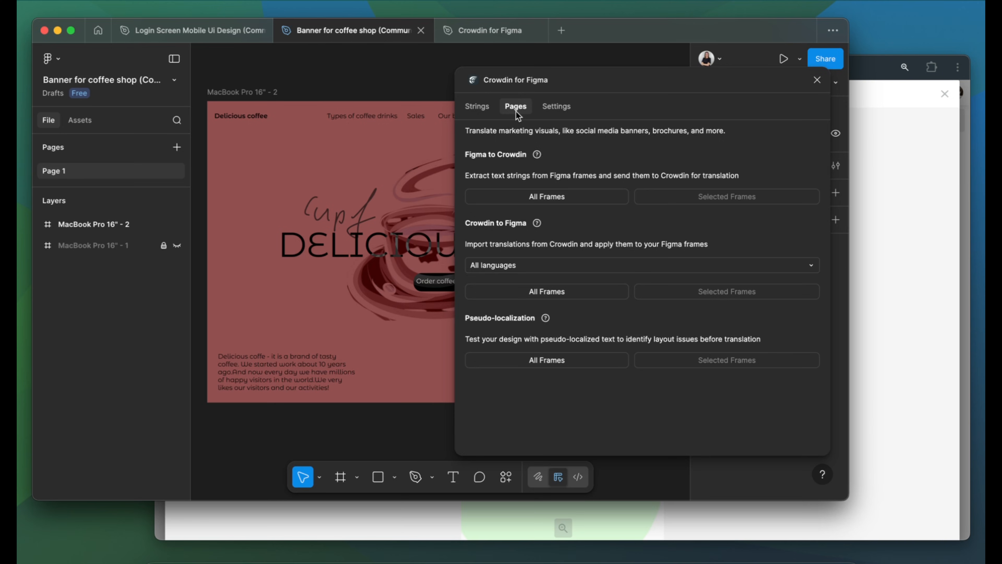
pyautogui.click(238, 90)
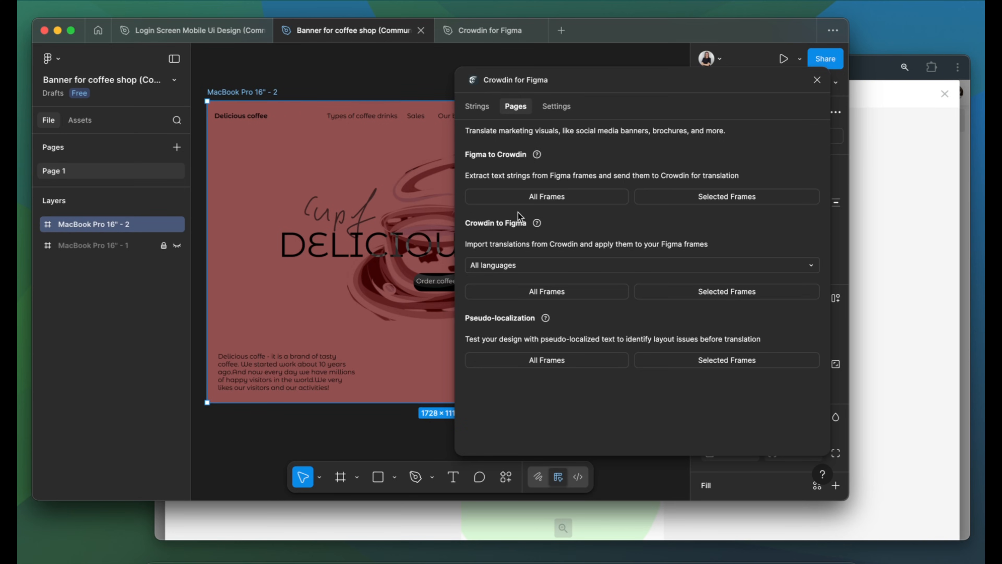
pyautogui.click(692, 199)
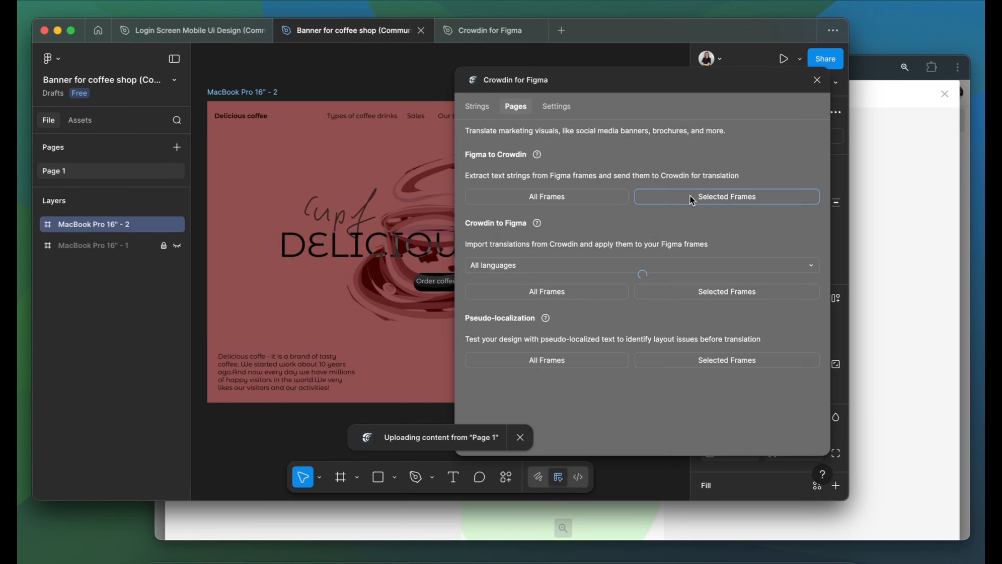
# Step: Switch to Crowdin Enterprise and open the French translation of MacBook Pro 16" - 2 from Figma integration, Page 1
pyautogui.click(909, 188)
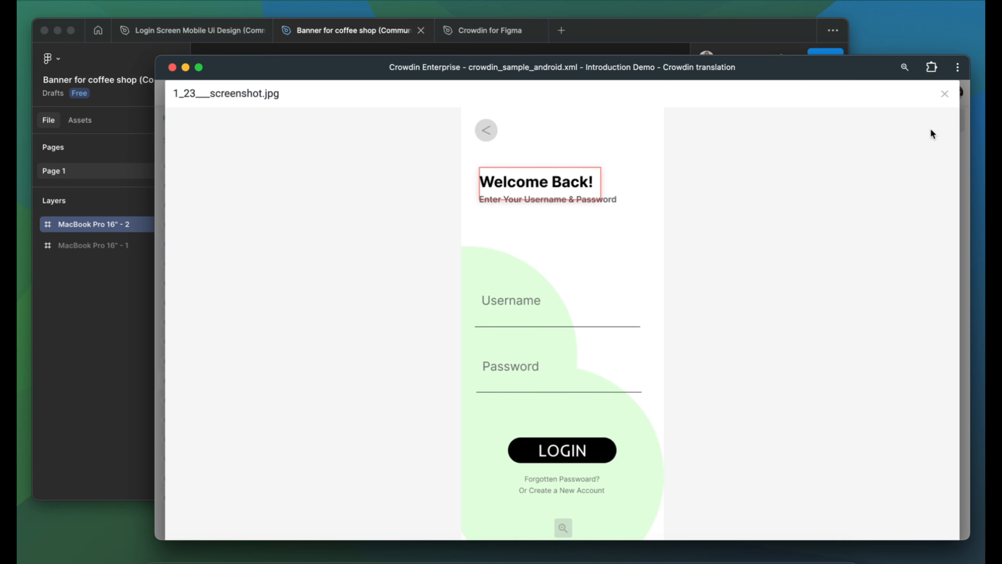
pyautogui.click(944, 93)
pyautogui.click(169, 94)
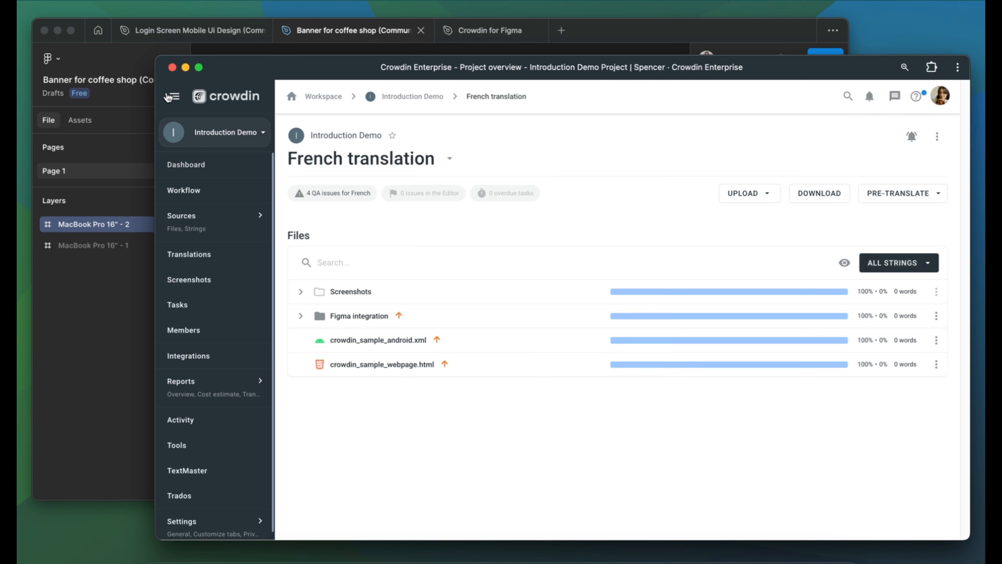
pyautogui.click(301, 316)
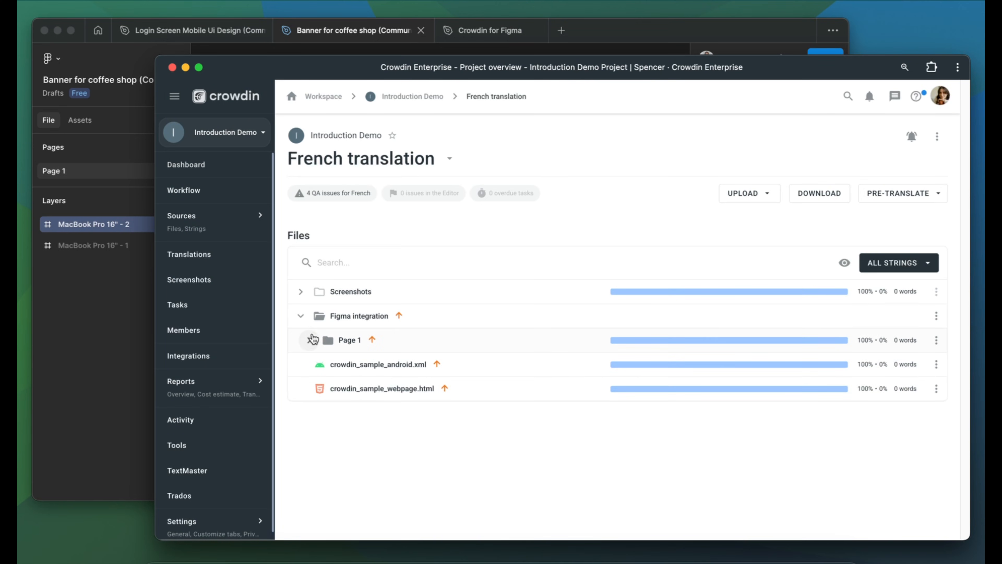
pyautogui.click(310, 341)
pyautogui.click(353, 364)
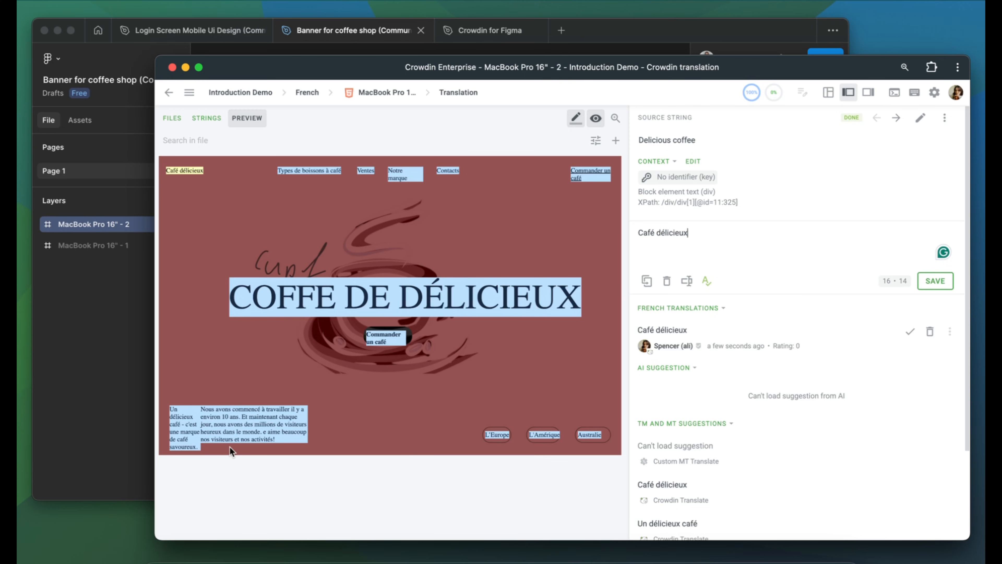
# Step: Back in Figma, import the French translations for the MacBook Pro 16" - 2 frame and open the generated French page
pyautogui.click(121, 376)
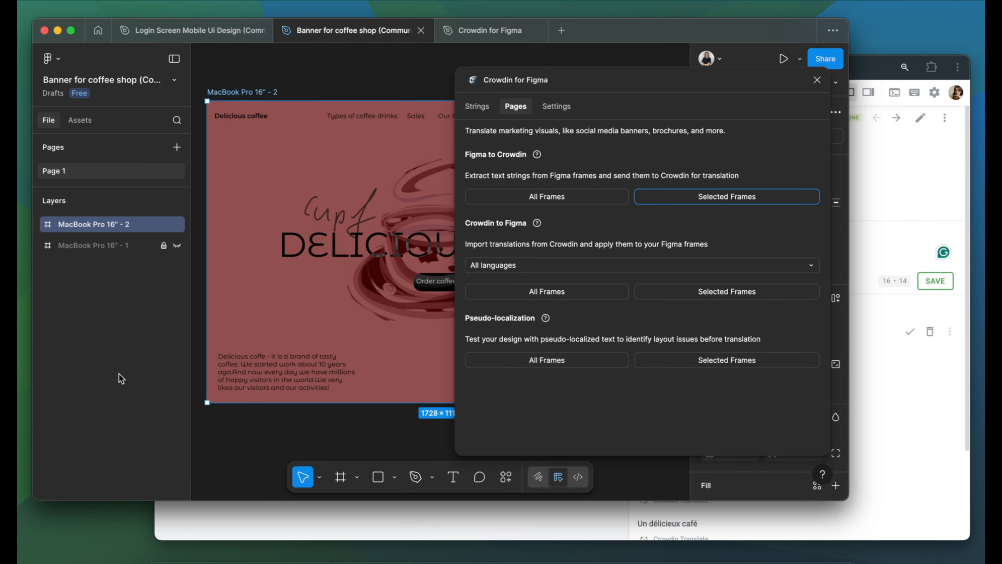
pyautogui.click(511, 265)
pyautogui.click(516, 280)
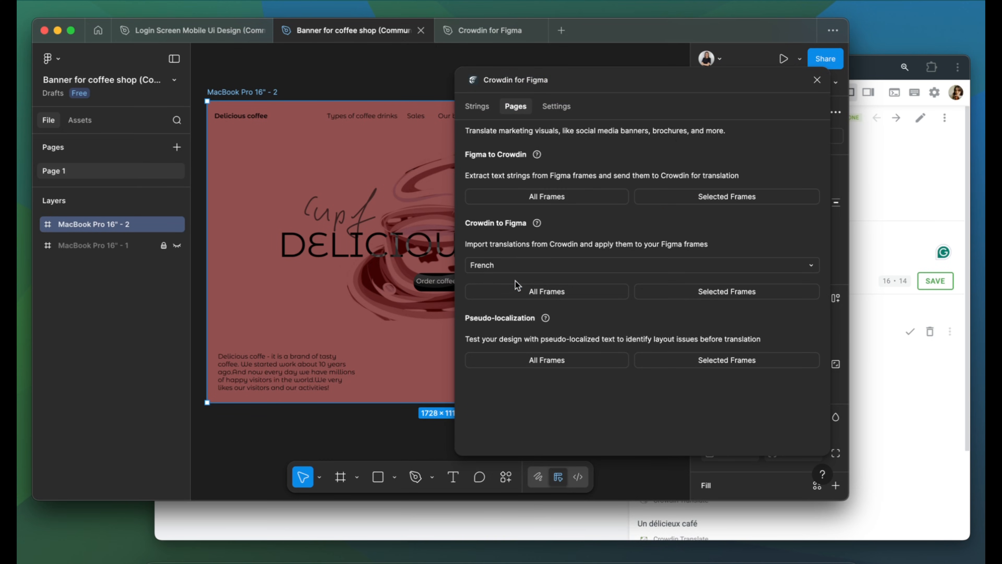
pyautogui.click(723, 293)
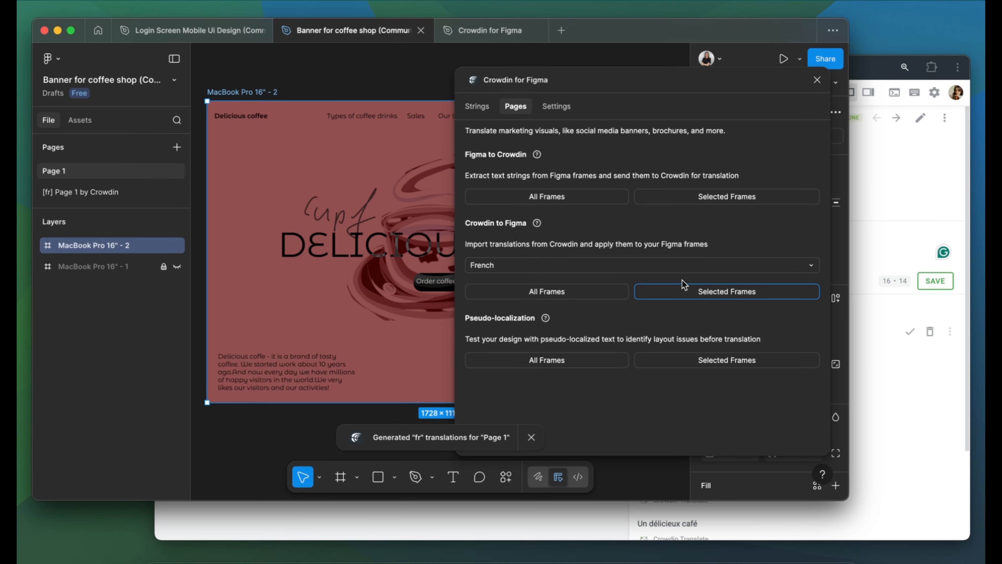
pyautogui.click(136, 192)
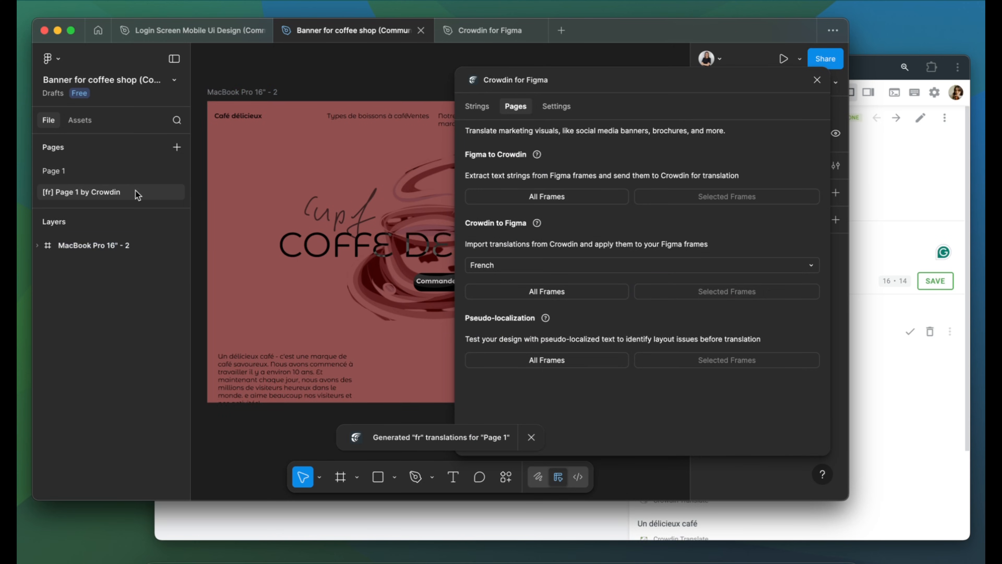
# Step: Uncover the banner and widen the button frame behind the Commander un café text to about 284
pyautogui.moveTo(565, 75); pyautogui.dragTo(604, 433)
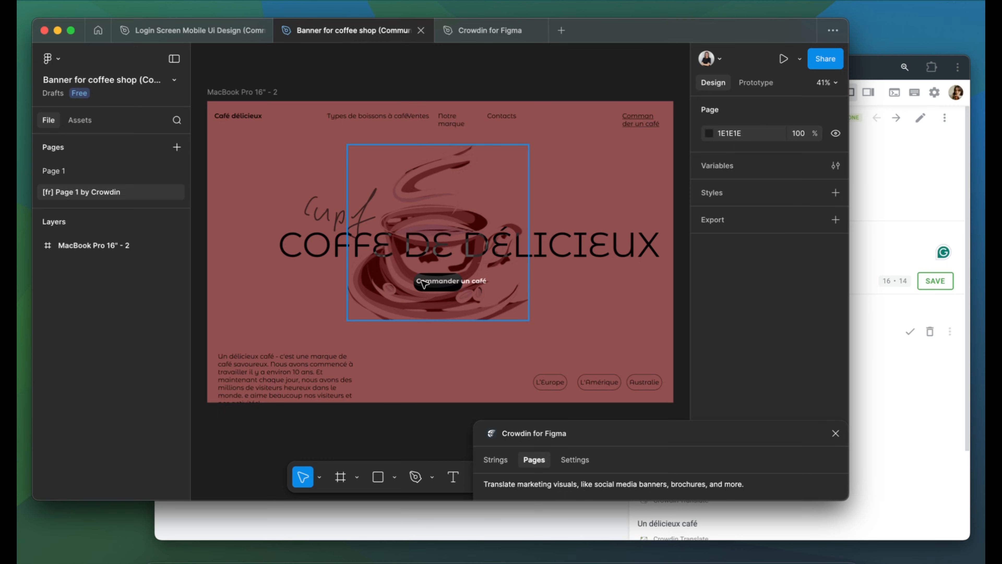
pyautogui.click(38, 243)
pyautogui.click(84, 329)
pyautogui.moveTo(462, 291); pyautogui.dragTo(490, 293)
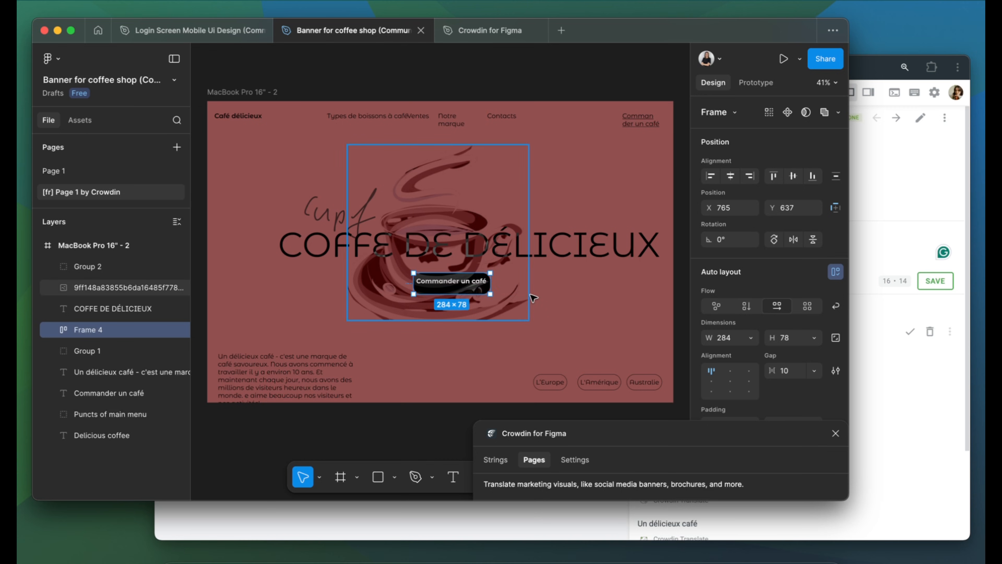